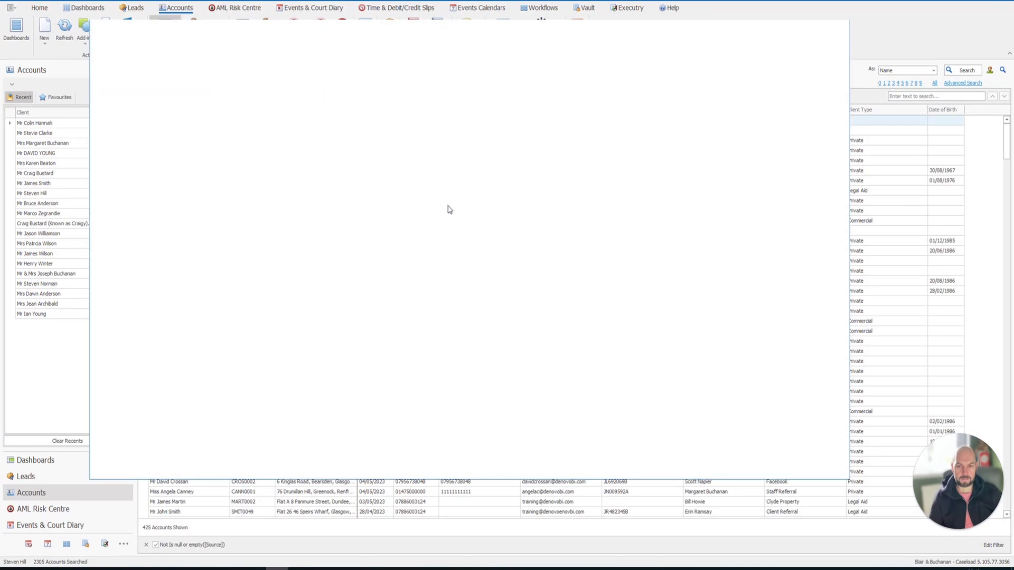
- Sign in to Amiqus under the Denovo BI Ltd team and scroll down to the available checks
{"action": "left_click", "coordinate": [453, 325]}
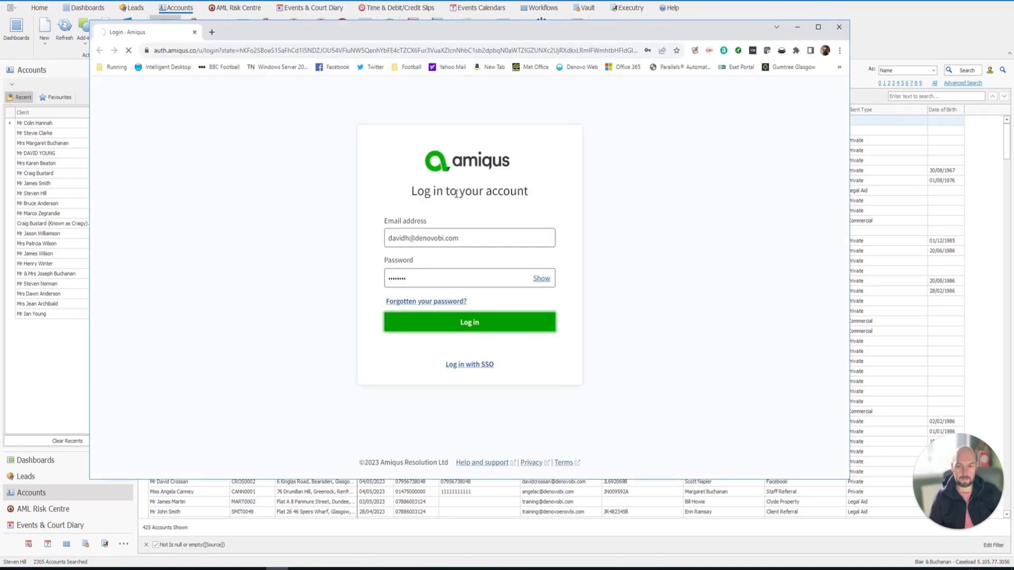
{"action": "left_click", "coordinate": [450, 244]}
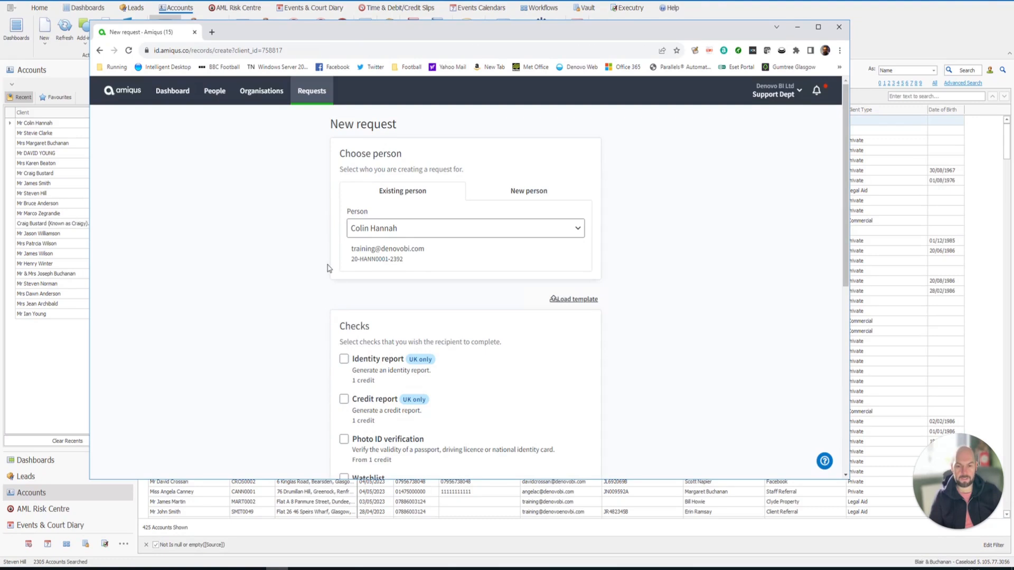
{"action": "scroll", "coordinate": [327, 268], "scroll_direction": "down", "scroll_amount": 2}
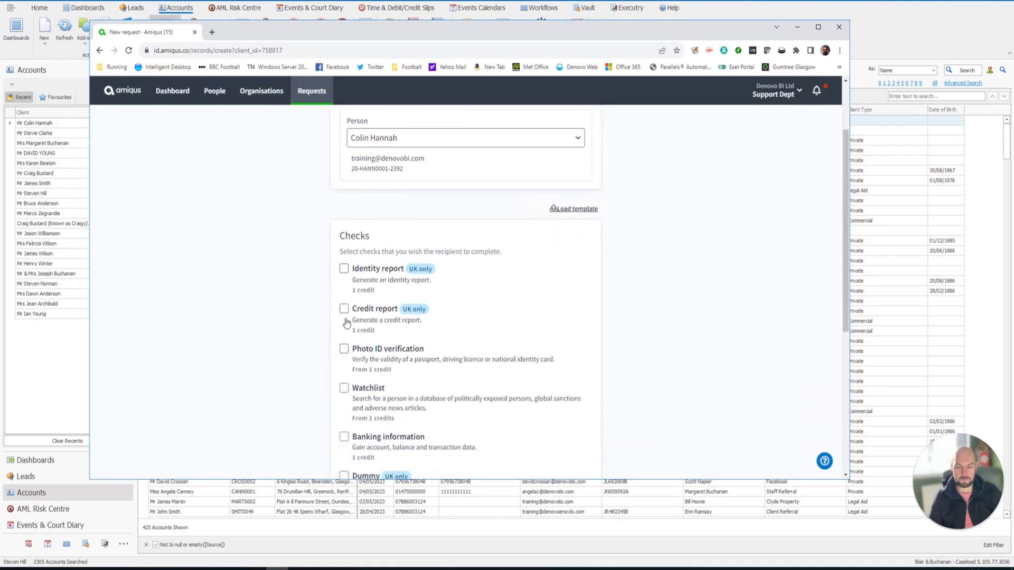
{"action": "scroll", "coordinate": [345, 357], "scroll_direction": "down", "scroll_amount": 2}
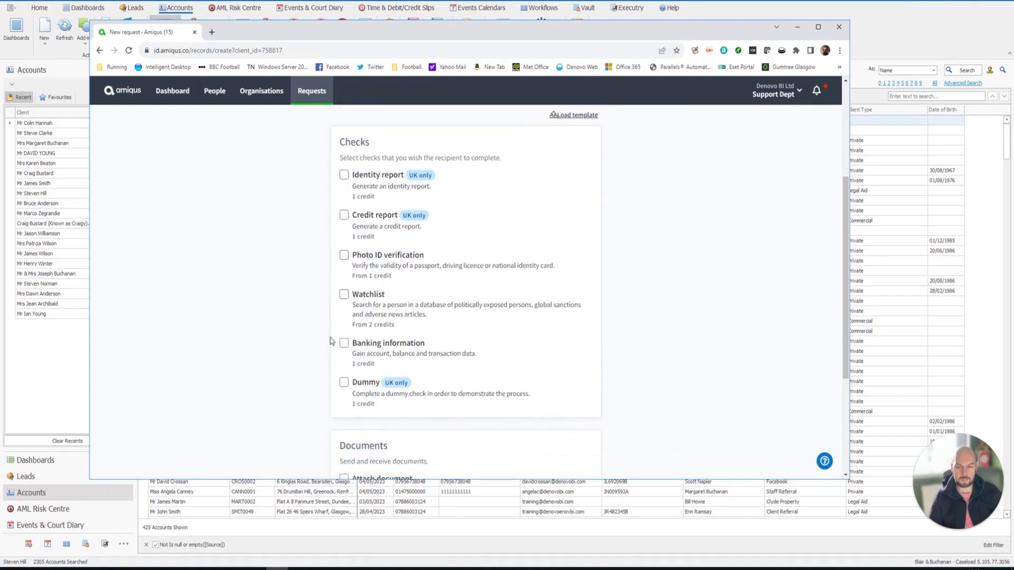
{"action": "scroll", "coordinate": [331, 340], "scroll_direction": "down", "scroll_amount": 1}
- Add the Dummy check to the new request
{"action": "left_click", "coordinate": [341, 326]}
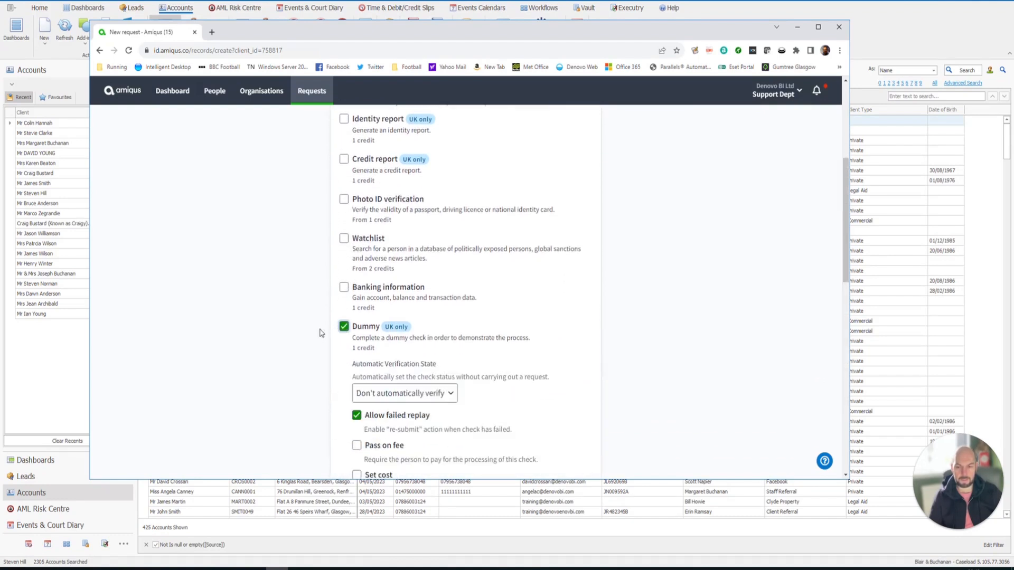
{"action": "scroll", "coordinate": [320, 332], "scroll_direction": "down", "scroll_amount": 3}
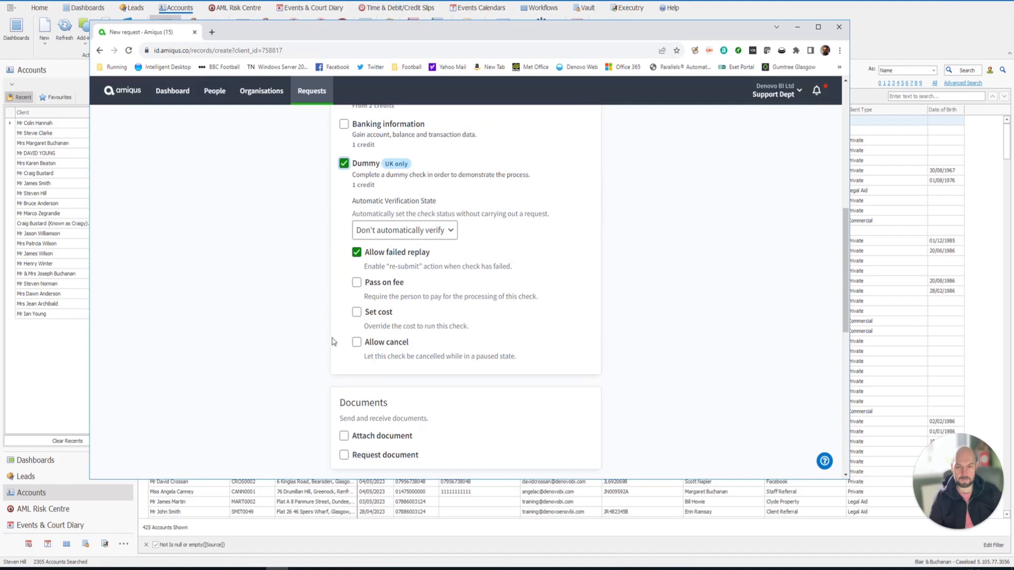
{"action": "scroll", "coordinate": [344, 202], "scroll_direction": "up", "scroll_amount": 4}
{"action": "scroll", "coordinate": [344, 202], "scroll_direction": "down", "scroll_amount": 5}
{"action": "scroll", "coordinate": [346, 196], "scroll_direction": "down", "scroll_amount": 3}
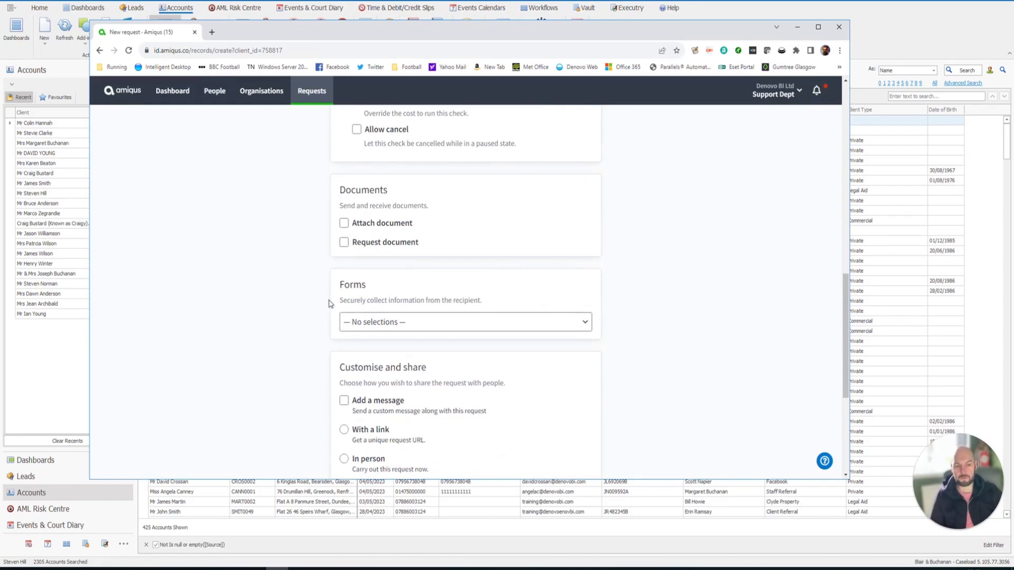
- Request a Utility Bills document (3 months' worth) chosen from the templates
{"action": "left_click", "coordinate": [345, 243]}
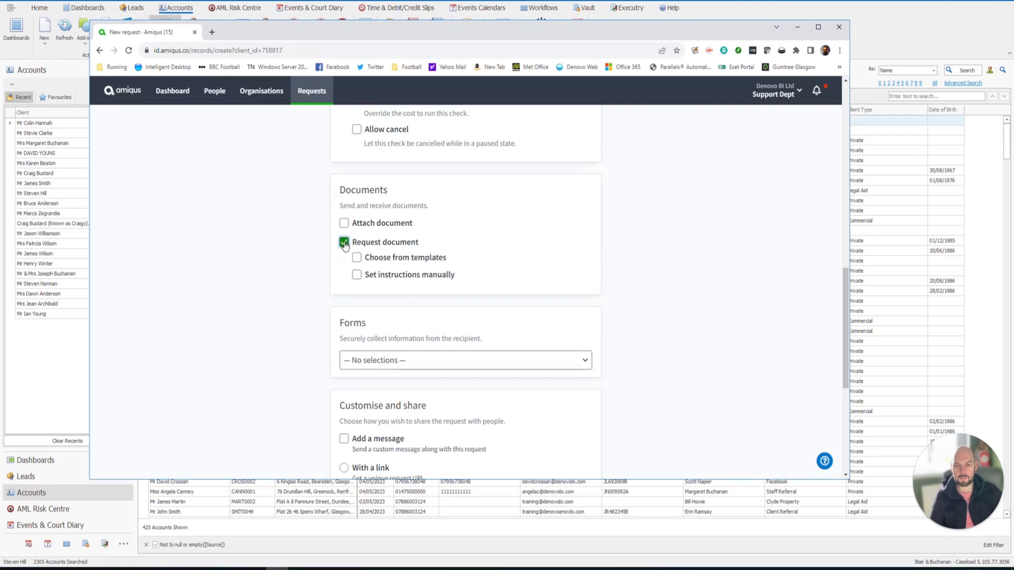
{"action": "left_click", "coordinate": [357, 258]}
{"action": "left_click", "coordinate": [401, 278]}
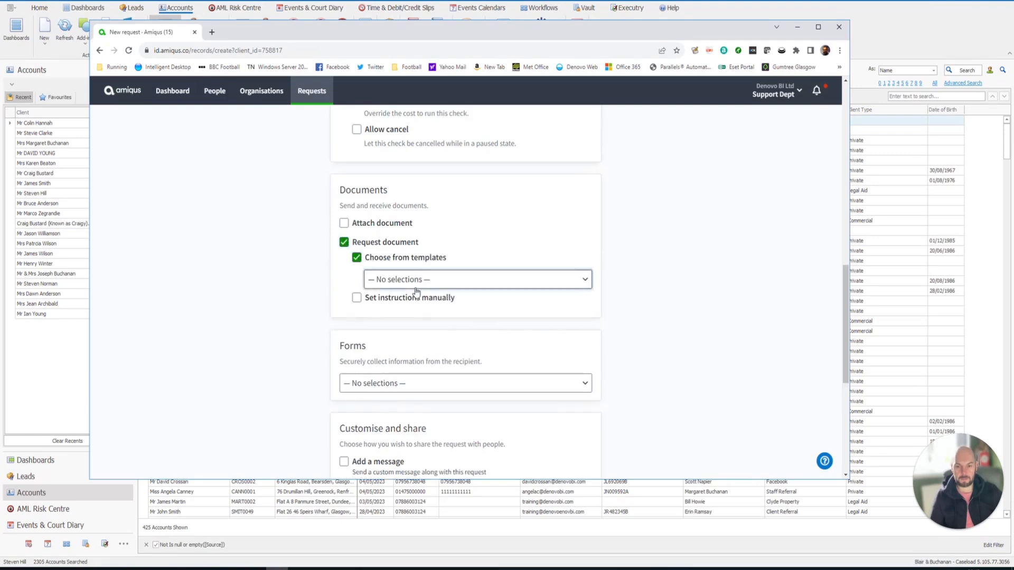
{"action": "left_click", "coordinate": [452, 328]}
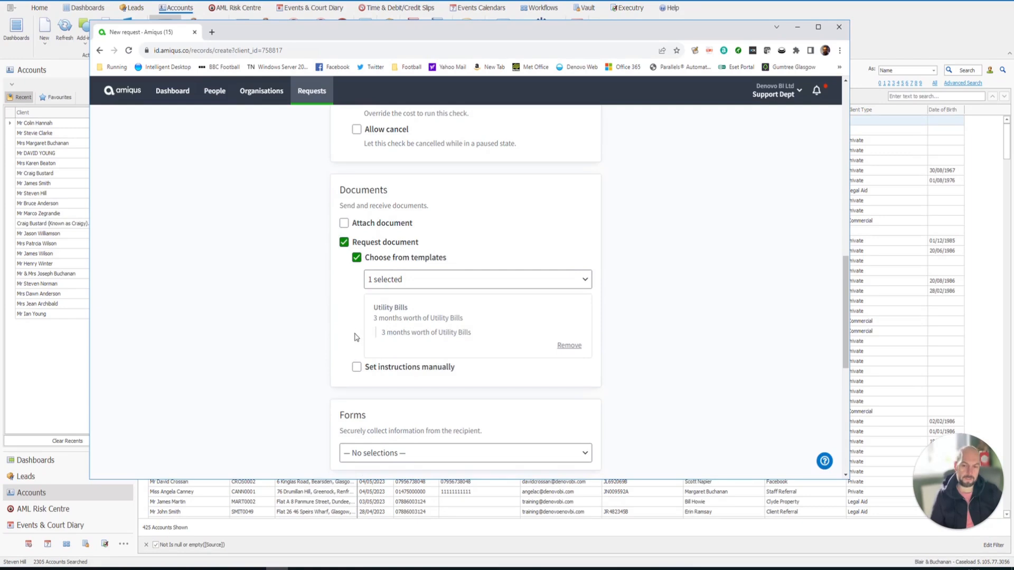
{"action": "scroll", "coordinate": [325, 373], "scroll_direction": "down", "scroll_amount": 3}
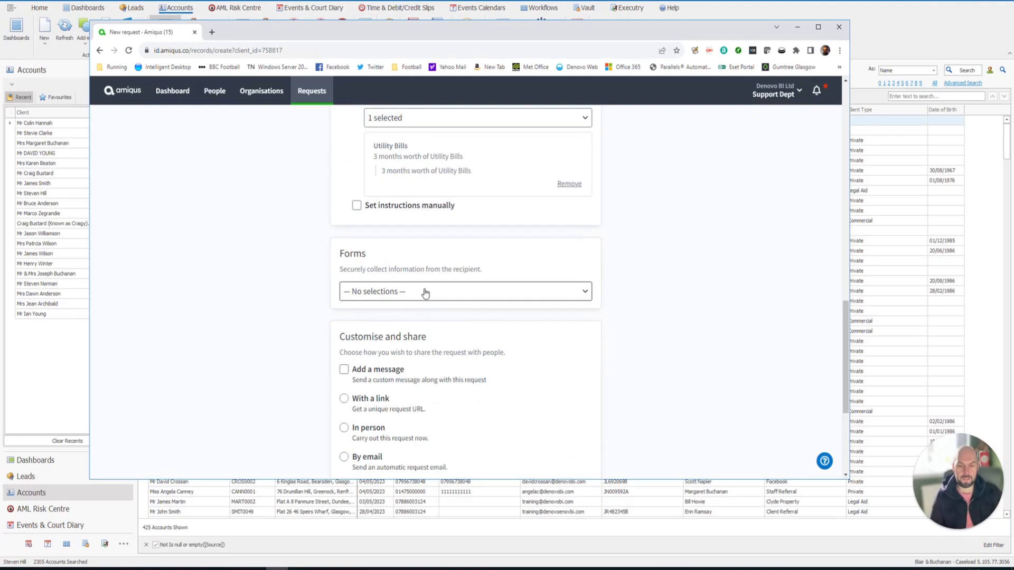
{"action": "scroll", "coordinate": [423, 291], "scroll_direction": "down", "scroll_amount": 1}
- Send the request by email with yourself assigned as the assignee
{"action": "left_click", "coordinate": [343, 390]}
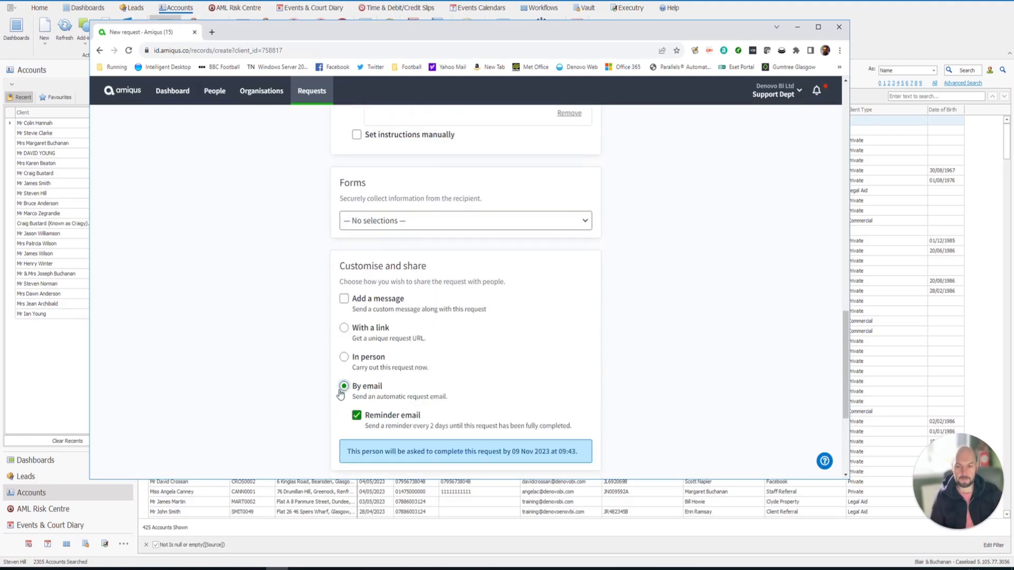
{"action": "scroll", "coordinate": [315, 372], "scroll_direction": "down", "scroll_amount": 3}
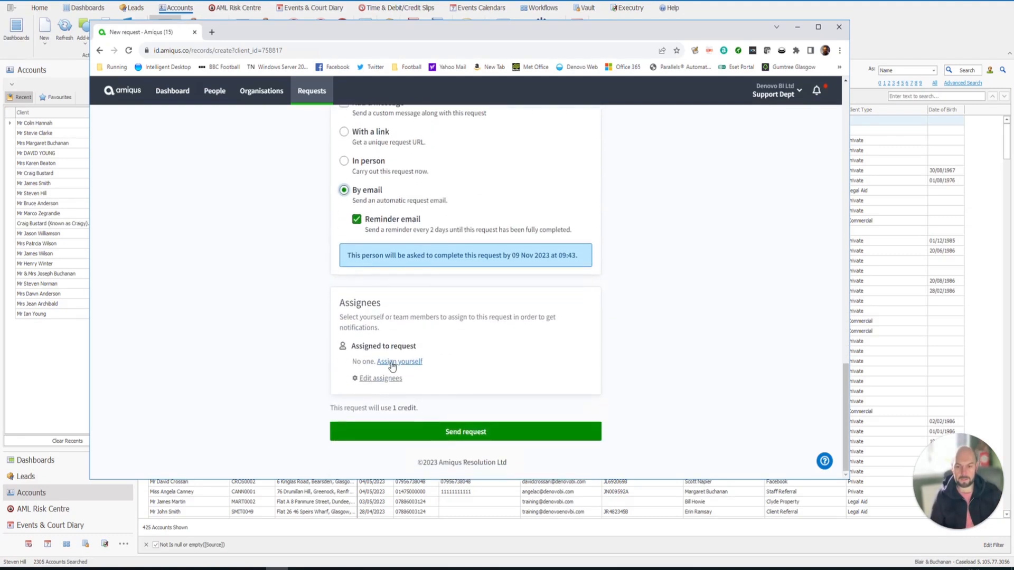
{"action": "left_click", "coordinate": [392, 365]}
{"action": "left_click", "coordinate": [448, 436]}
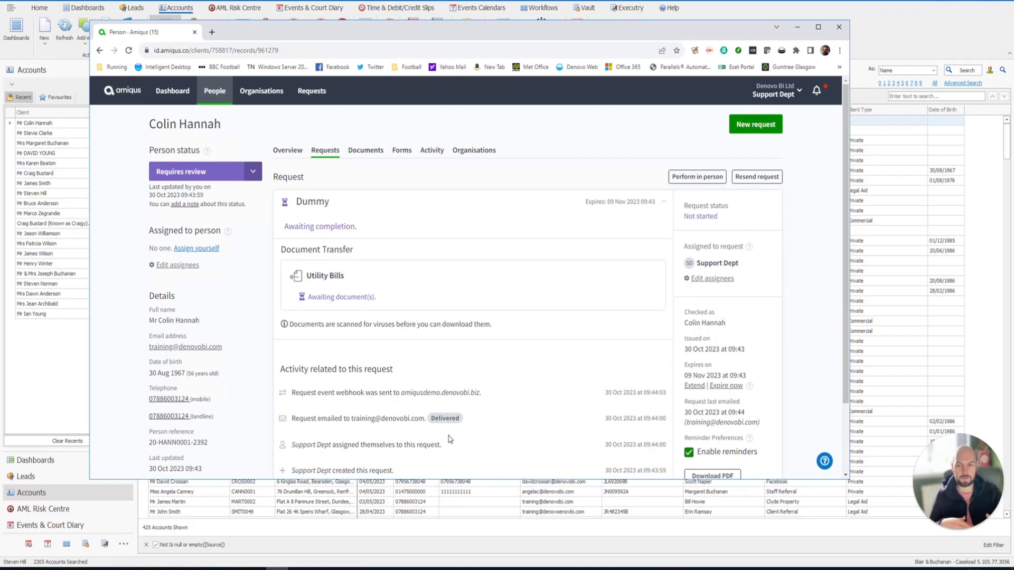
- Confirm the request awaits completion, then open the 09:44 Denovo BI Ltd email in Outlook
{"action": "scroll", "coordinate": [450, 293], "scroll_direction": "down", "scroll_amount": 1}
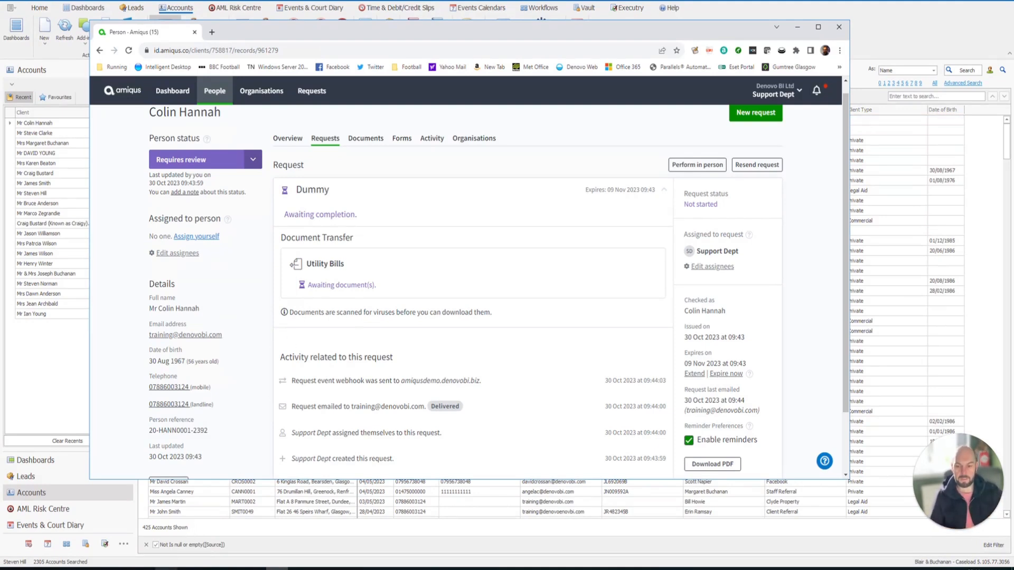
{"action": "left_click", "coordinate": [276, 569]}
{"action": "left_click", "coordinate": [442, 164]}
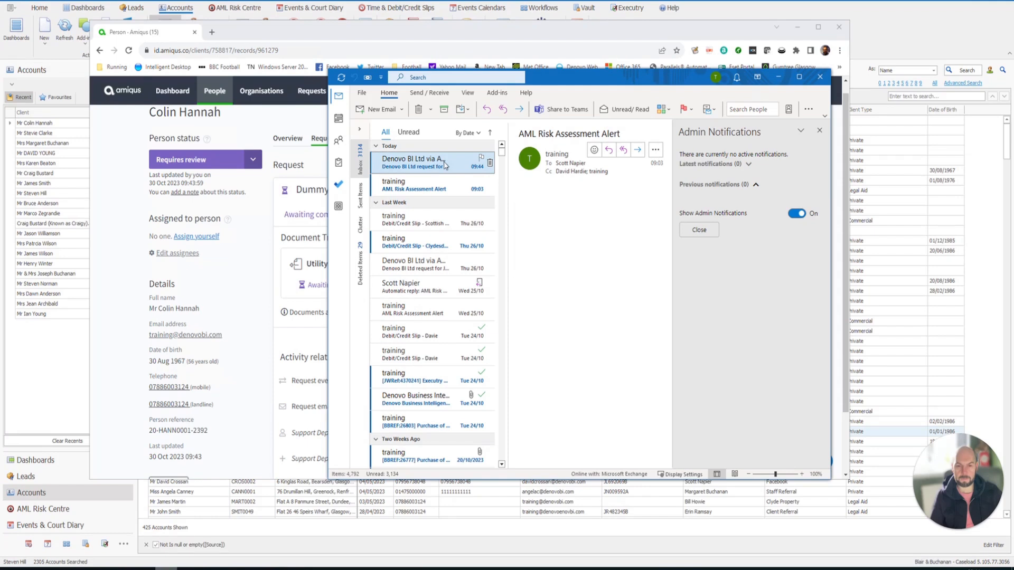
- Launch the client's Amiqus verification from the Start request link in the email
{"action": "left_click_drag", "start_coordinate": [669, 227], "coordinate": [668, 334]}
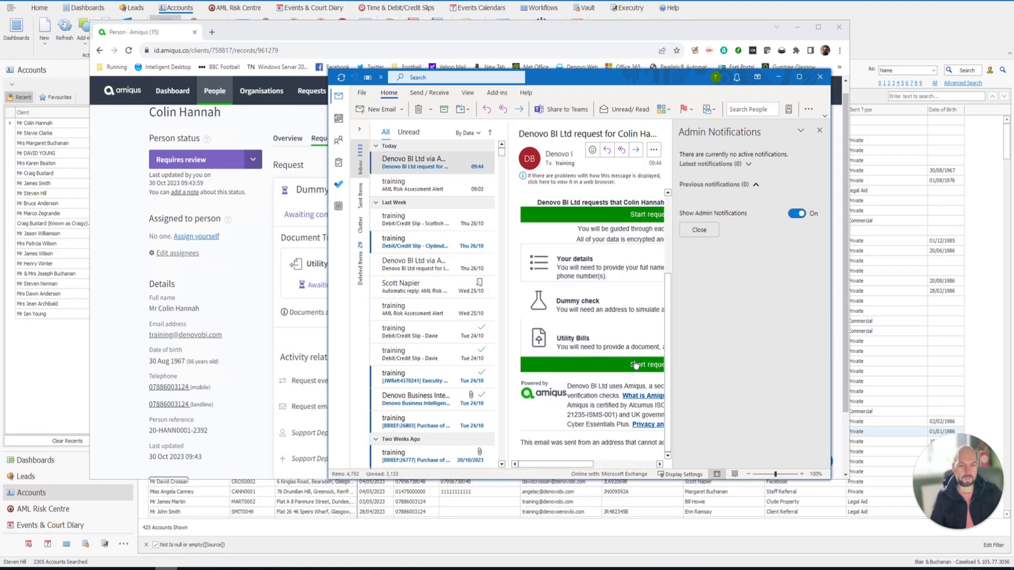
{"action": "left_click", "coordinate": [635, 364]}
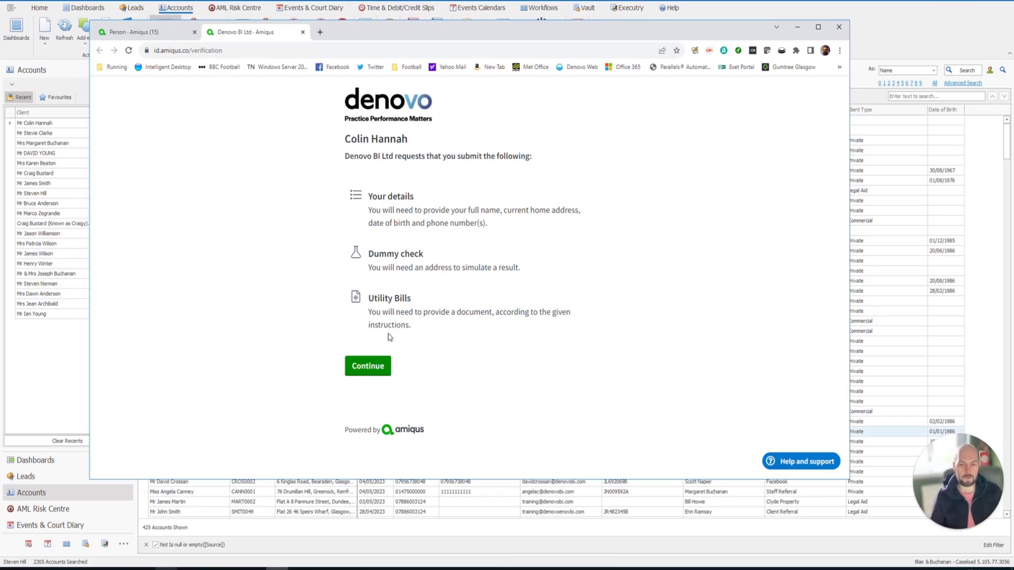
- Fill in the client's contact details and accept the data subject terms
{"action": "left_click", "coordinate": [372, 365]}
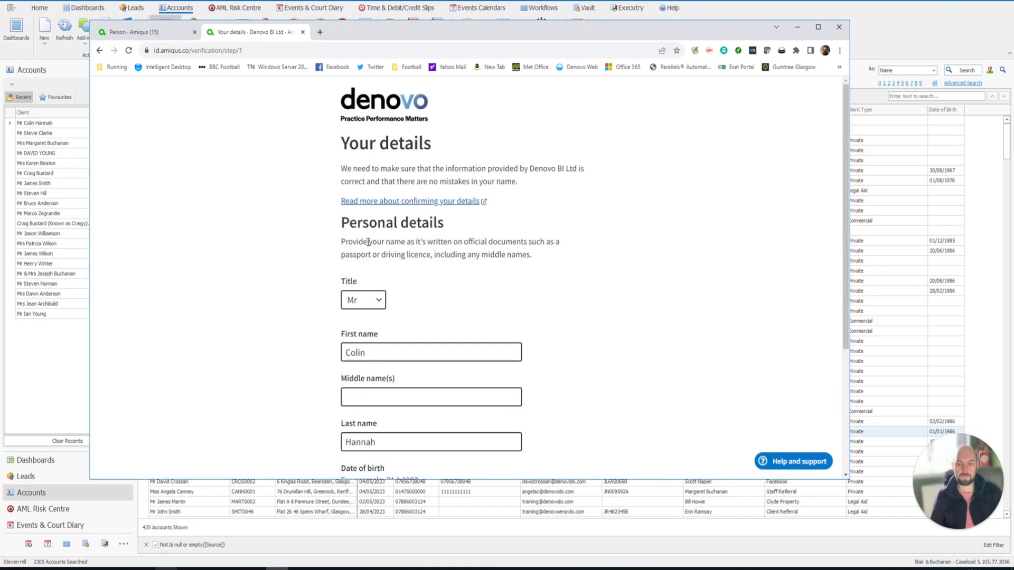
{"action": "scroll", "coordinate": [369, 238], "scroll_direction": "down", "scroll_amount": 3}
{"action": "scroll", "coordinate": [351, 174], "scroll_direction": "down", "scroll_amount": 1}
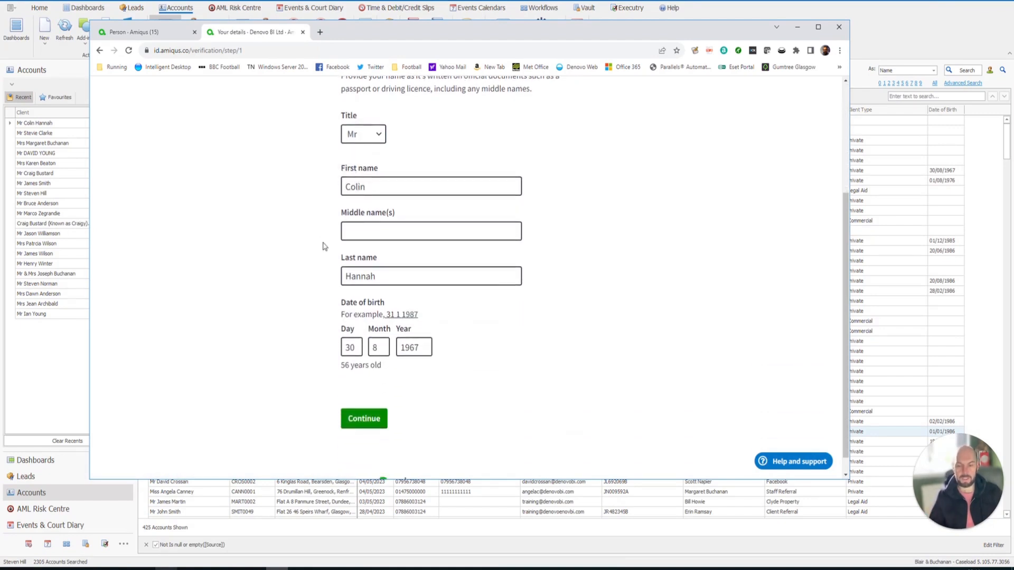
{"action": "left_click", "coordinate": [363, 423]}
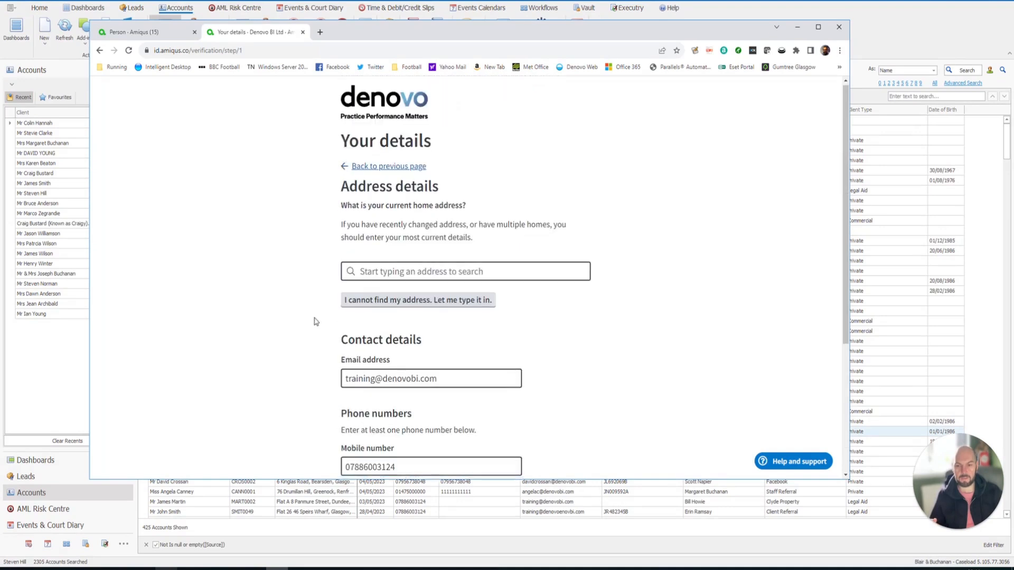
{"action": "scroll", "coordinate": [316, 319], "scroll_direction": "down", "scroll_amount": 3}
{"action": "left_click", "coordinate": [348, 387]}
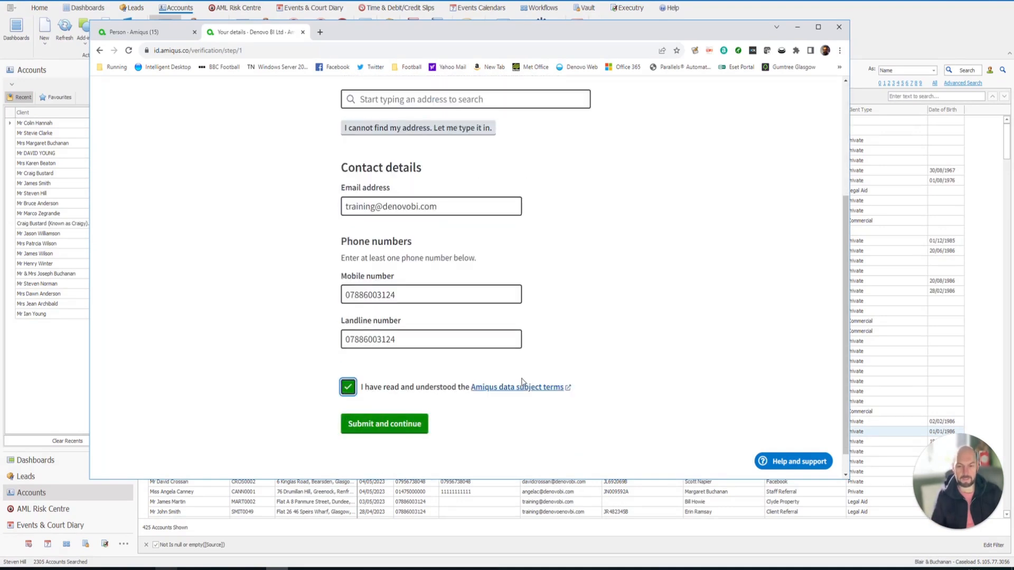
{"action": "left_click", "coordinate": [383, 422]}
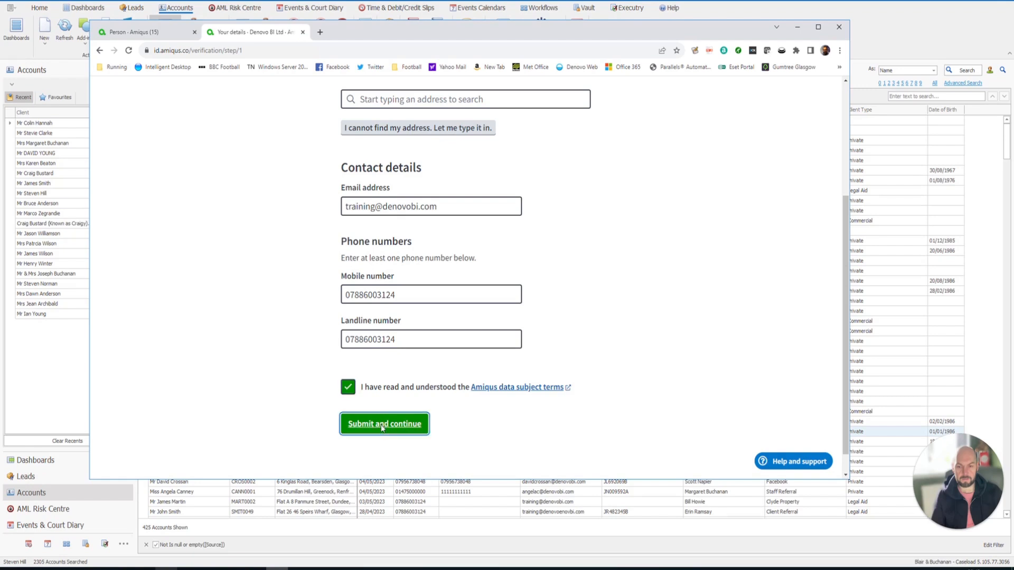
- Search for the client's home address, pick the matching suggestion, and submit the details
{"action": "left_click", "coordinate": [419, 191]}
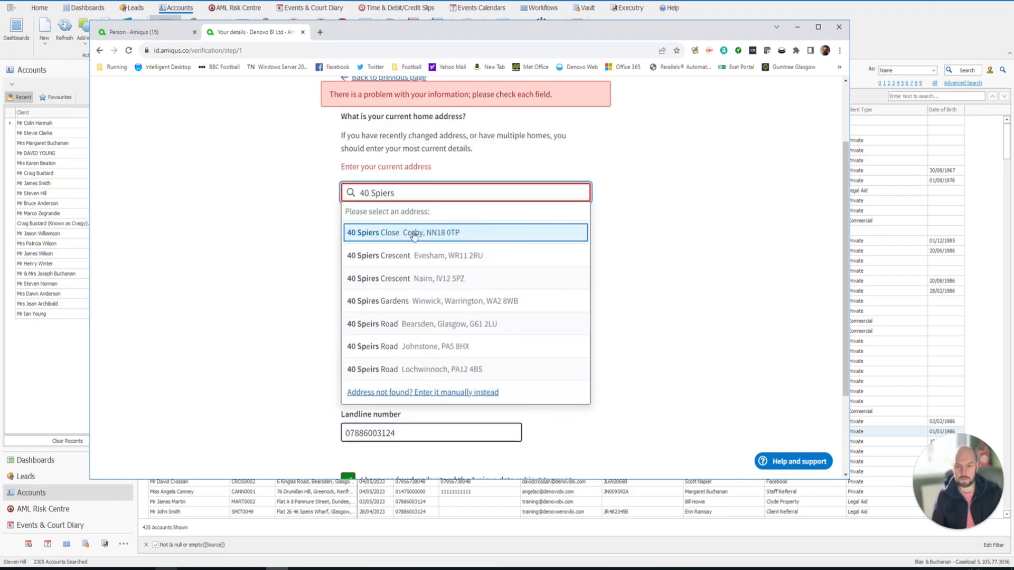
{"action": "left_click", "coordinate": [413, 236]}
{"action": "scroll", "coordinate": [339, 233], "scroll_direction": "down", "scroll_amount": 2}
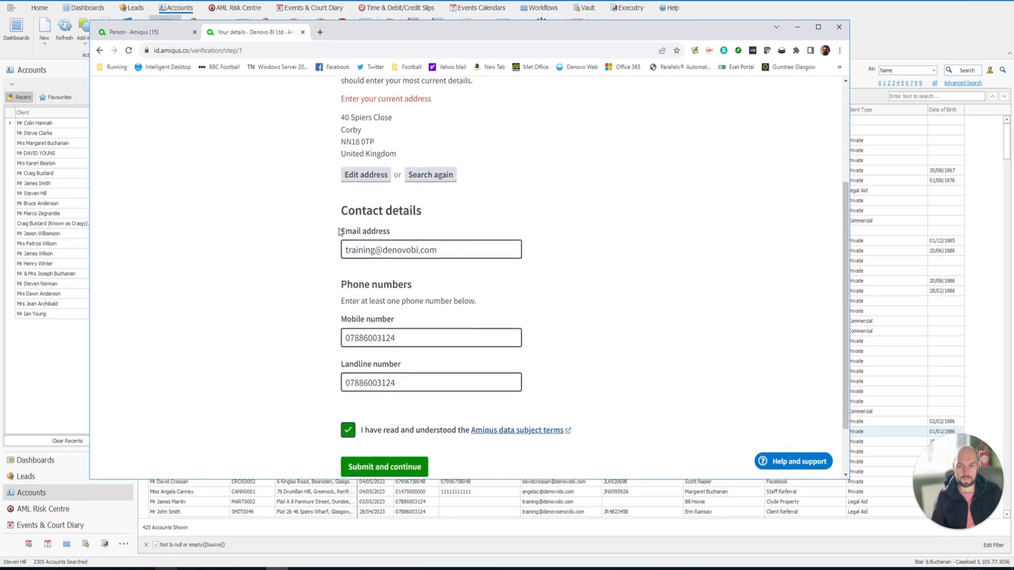
{"action": "scroll", "coordinate": [340, 233], "scroll_direction": "down", "scroll_amount": 1}
{"action": "left_click", "coordinate": [374, 399]}
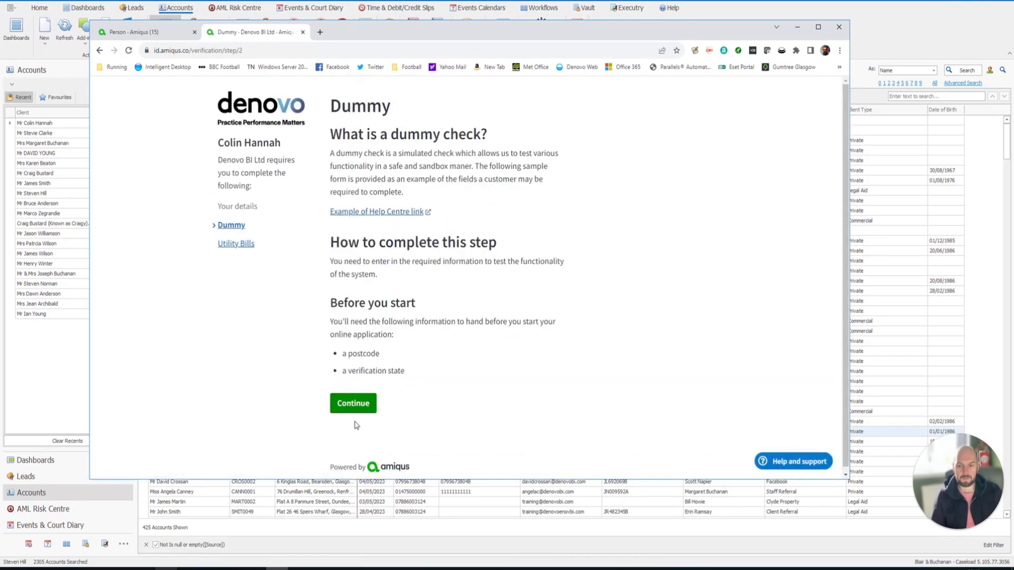
- Complete the Dummy check with the client's postcode and verification state Accepted
{"action": "left_click", "coordinate": [353, 402]}
{"action": "left_click", "coordinate": [364, 350]}
{"action": "type", "text": "g4 9th"}
{"action": "scroll", "coordinate": [361, 417], "scroll_direction": "down", "scroll_amount": 1}
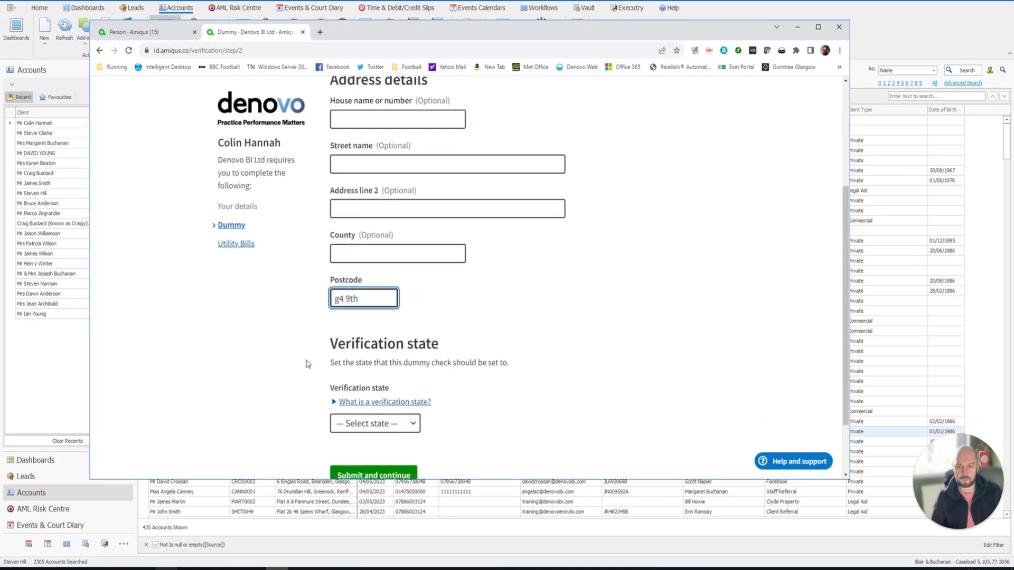
{"action": "left_click", "coordinate": [361, 418]}
{"action": "left_click", "coordinate": [354, 430]}
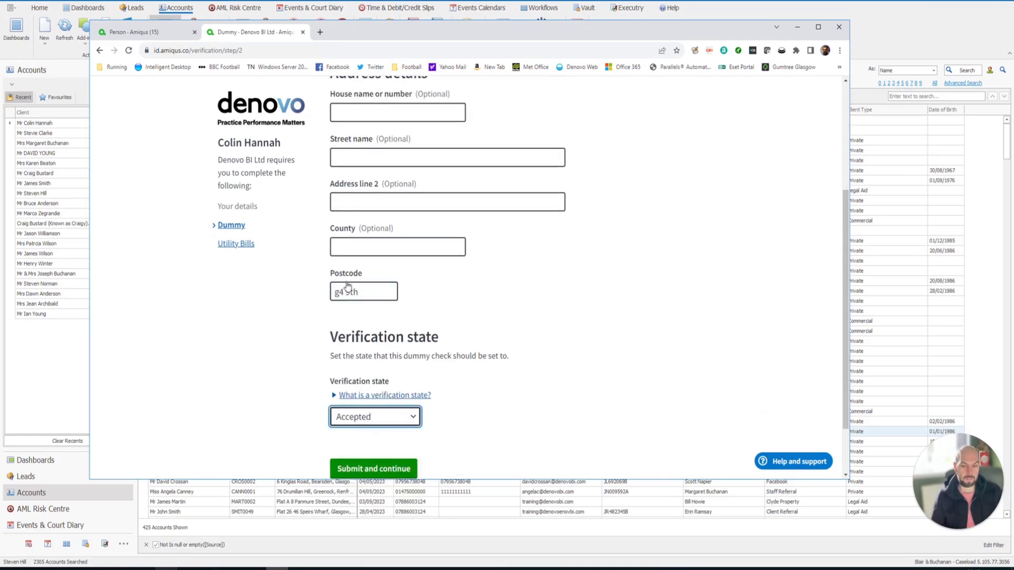
{"action": "scroll", "coordinate": [369, 370], "scroll_direction": "down", "scroll_amount": 1}
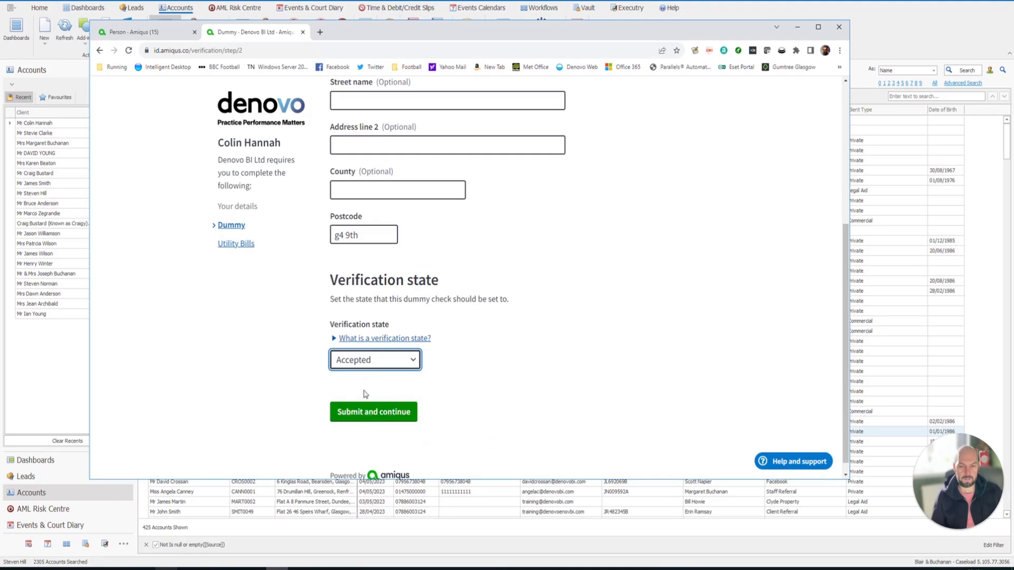
{"action": "left_click", "coordinate": [372, 417]}
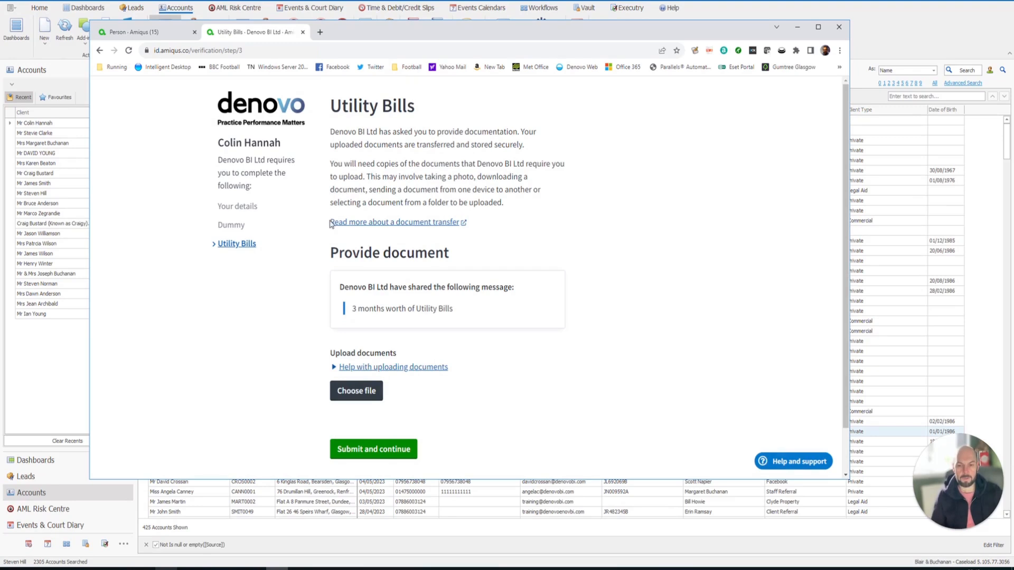
- Upload british gas utility bill, utility bill and uk passport female images, then submit the request
{"action": "left_click", "coordinate": [355, 390]}
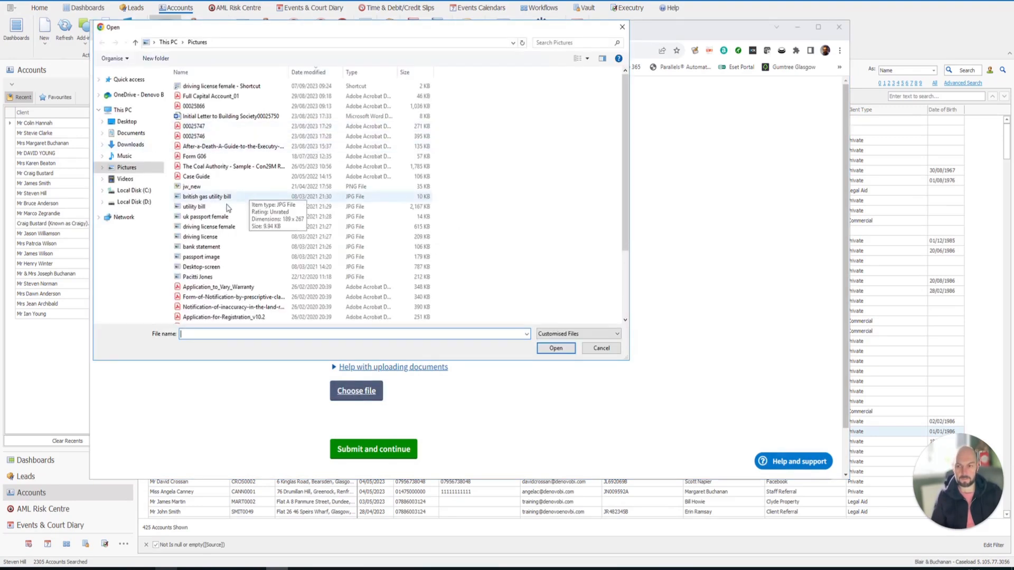
{"action": "left_click", "coordinate": [217, 198]}
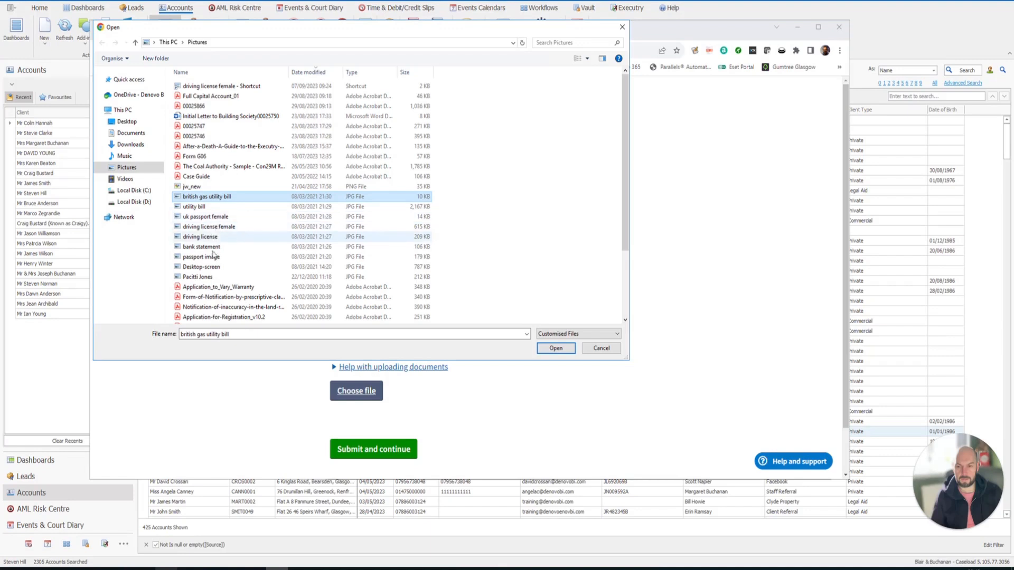
{"action": "left_click", "coordinate": [197, 218], "text": "shift"}
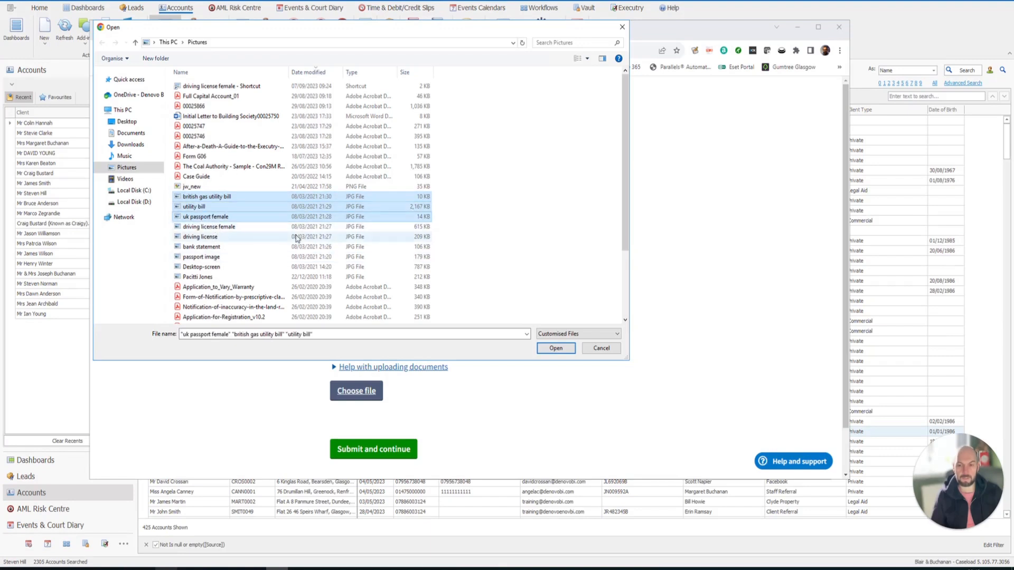
{"action": "left_click", "coordinate": [556, 349]}
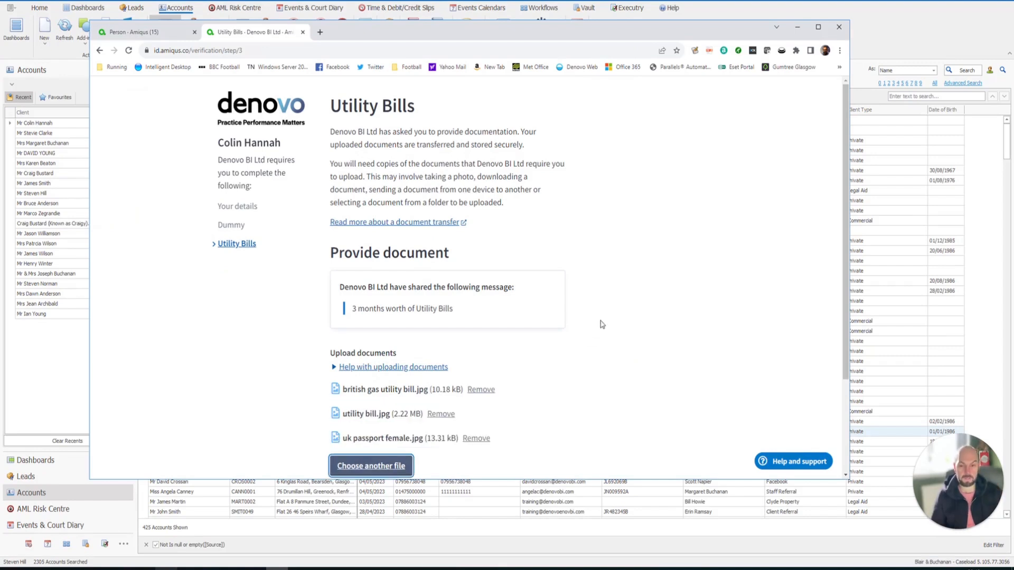
{"action": "scroll", "coordinate": [602, 323], "scroll_direction": "down", "scroll_amount": 2}
{"action": "left_click", "coordinate": [375, 420]}
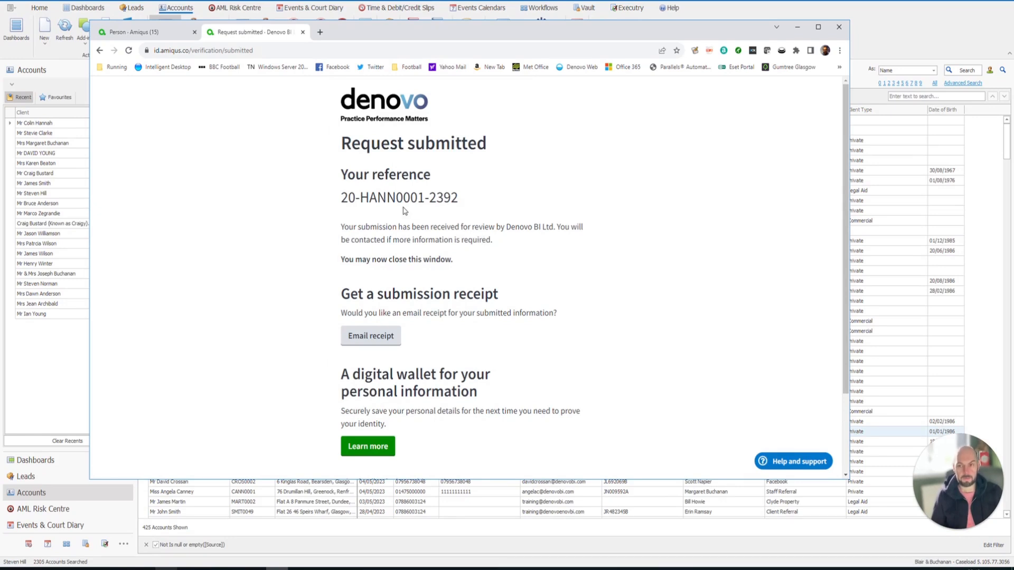
- Reload the client's Amiqus person record and review the accepted Dummy check and three uploaded files
{"action": "left_click", "coordinate": [142, 35]}
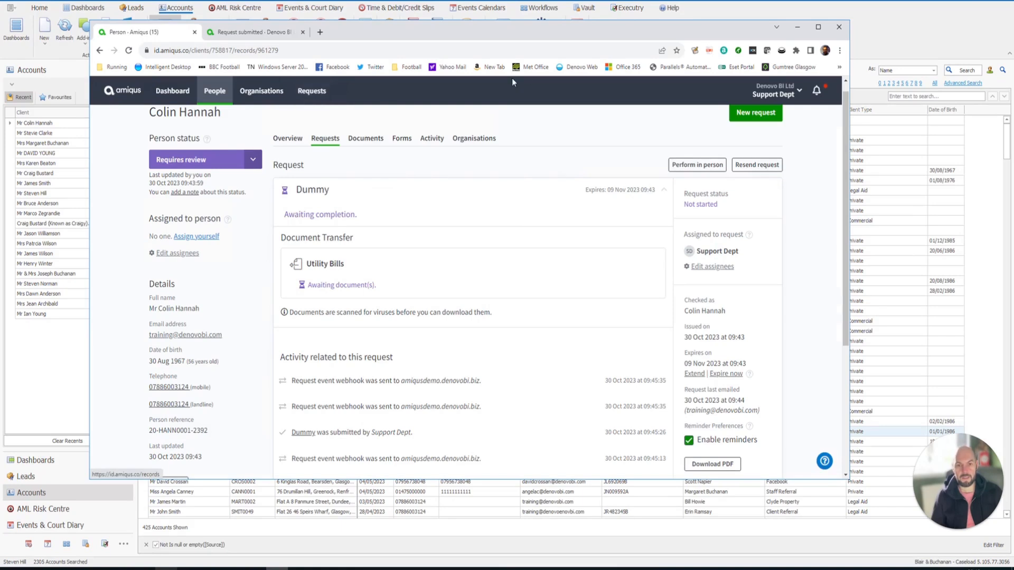
{"action": "left_click", "coordinate": [128, 50]}
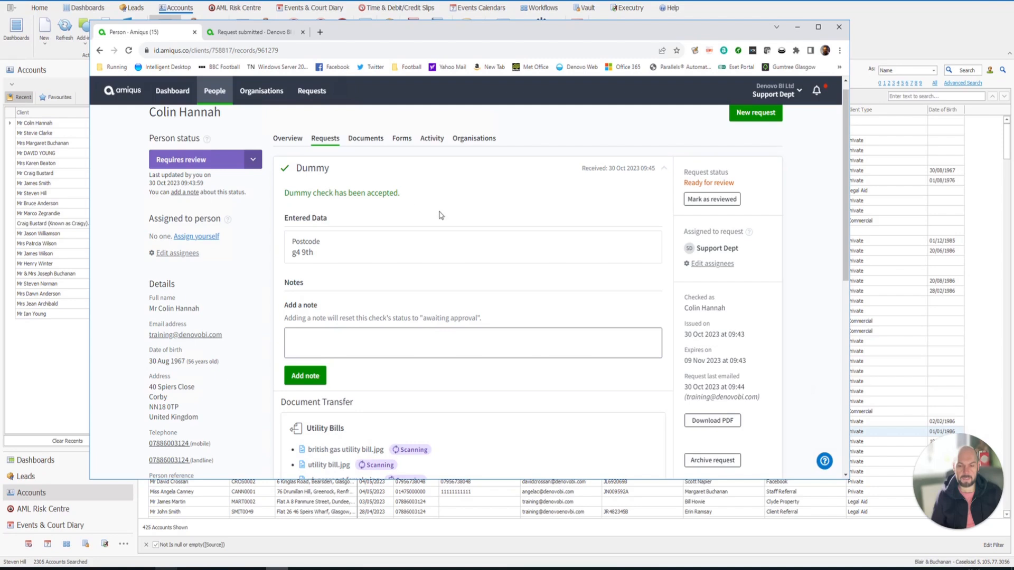
{"action": "scroll", "coordinate": [441, 215], "scroll_direction": "down", "scroll_amount": 3}
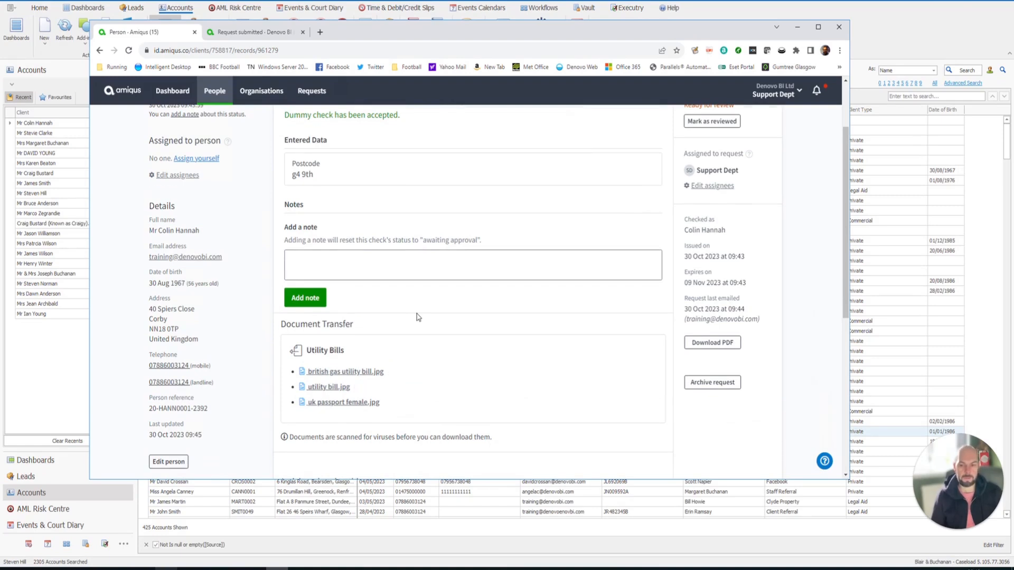
{"action": "scroll", "coordinate": [345, 425], "scroll_direction": "up", "scroll_amount": 1}
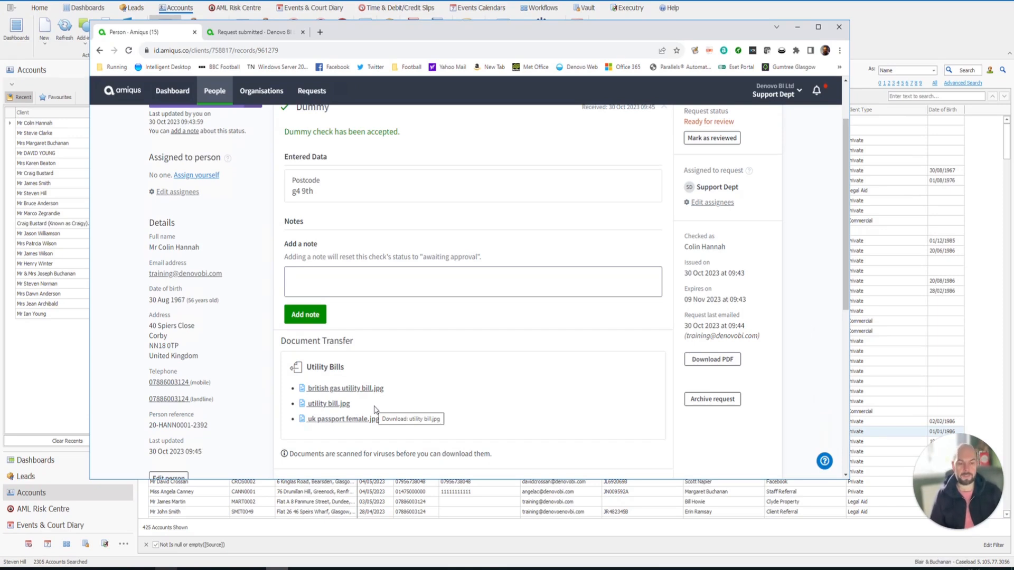
{"action": "scroll", "coordinate": [505, 363], "scroll_direction": "up", "scroll_amount": 1}
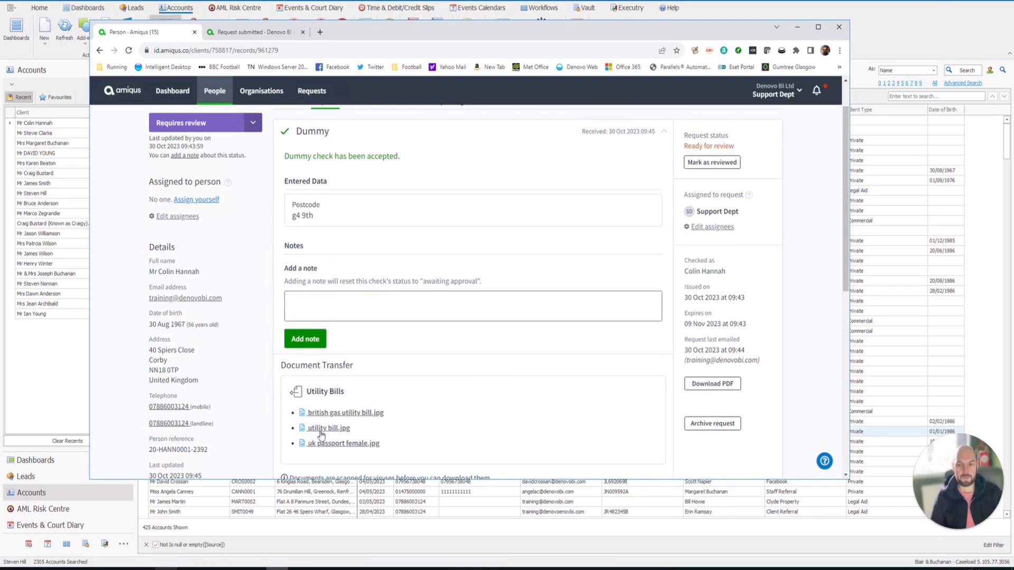
{"action": "scroll", "coordinate": [326, 447], "scroll_direction": "down", "scroll_amount": 2}
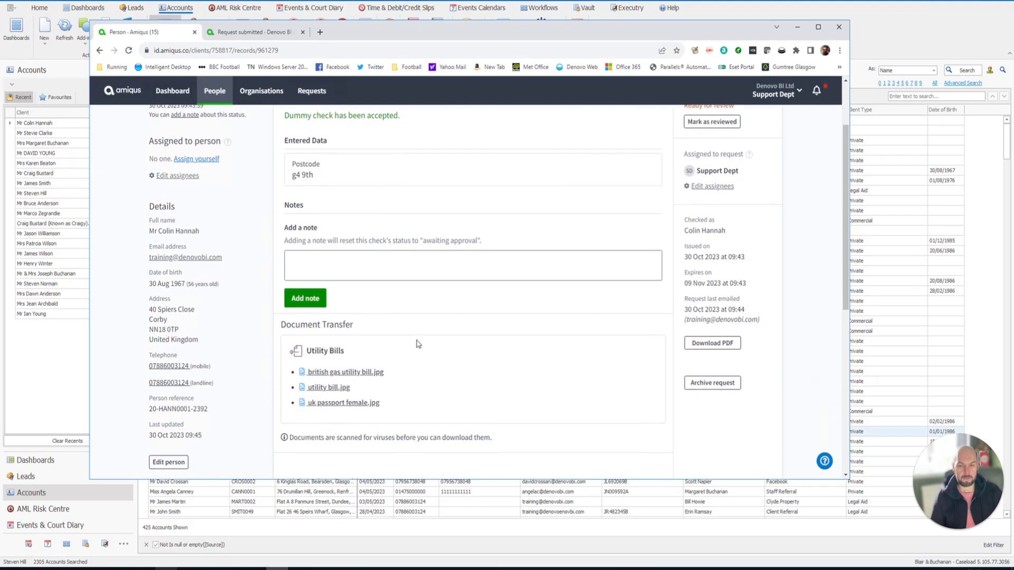
{"action": "scroll", "coordinate": [420, 368], "scroll_direction": "up", "scroll_amount": 1}
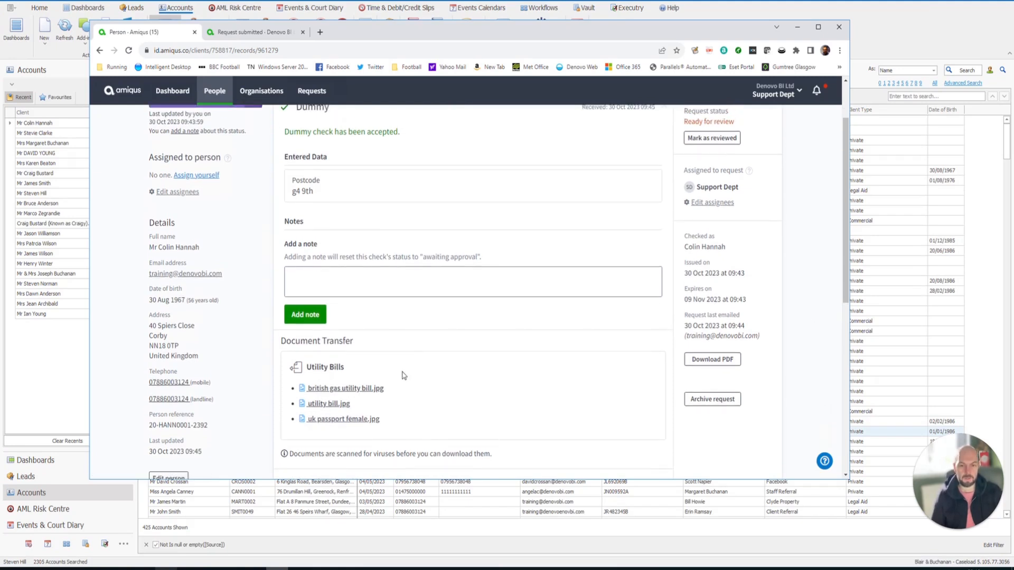
{"action": "scroll", "coordinate": [348, 237], "scroll_direction": "up", "scroll_amount": 2}
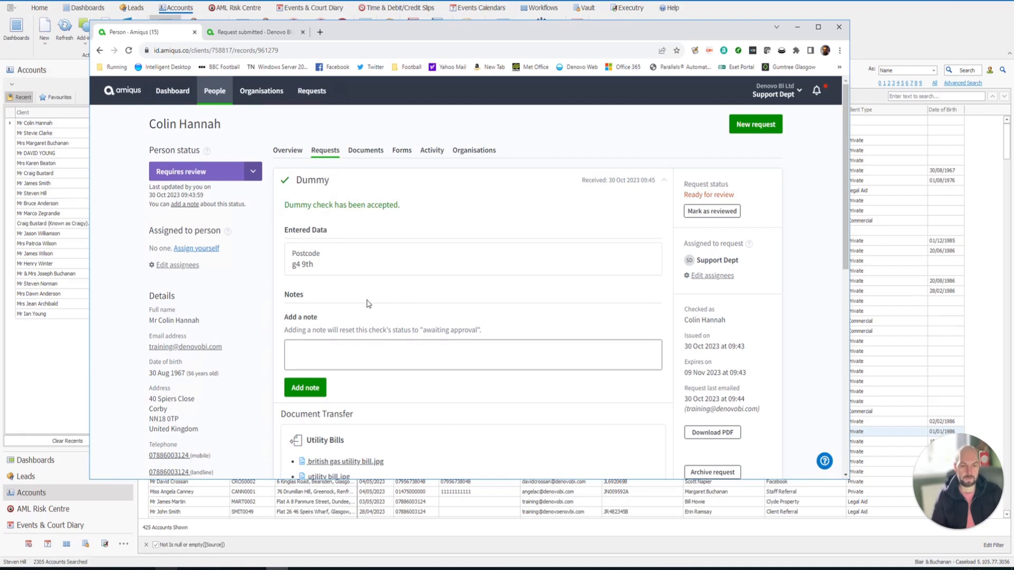
- Set the person status to Approved, mark the ID request reviewed, and minimise Chrome
{"action": "left_click", "coordinate": [250, 173]}
{"action": "left_click", "coordinate": [221, 191]}
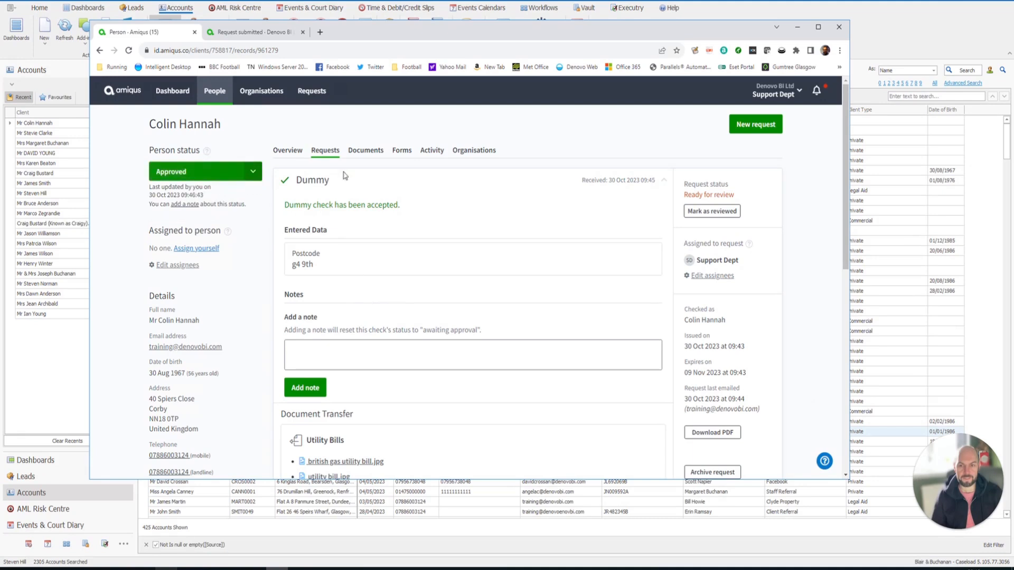
{"action": "left_click", "coordinate": [712, 211]}
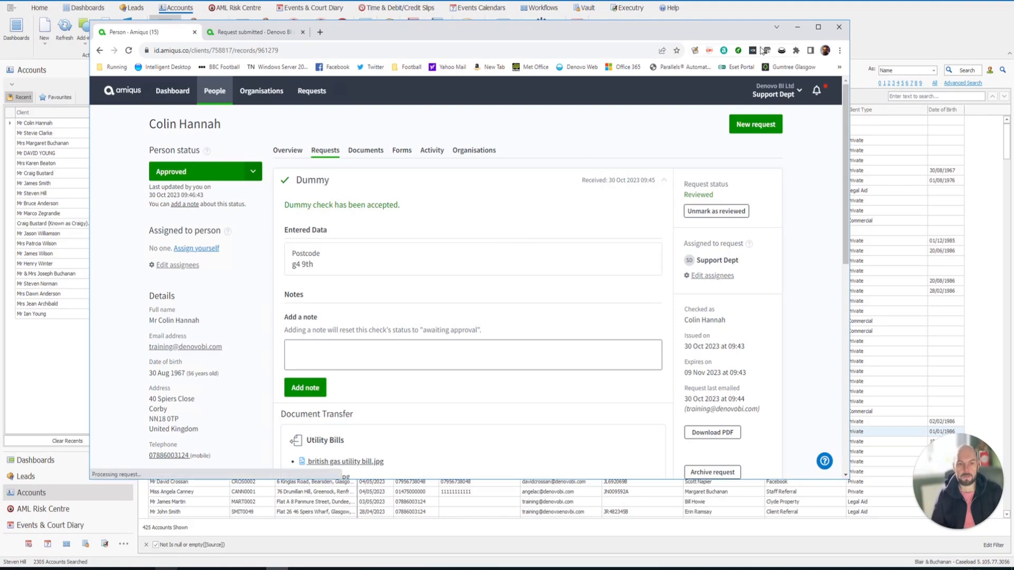
{"action": "left_click", "coordinate": [798, 27]}
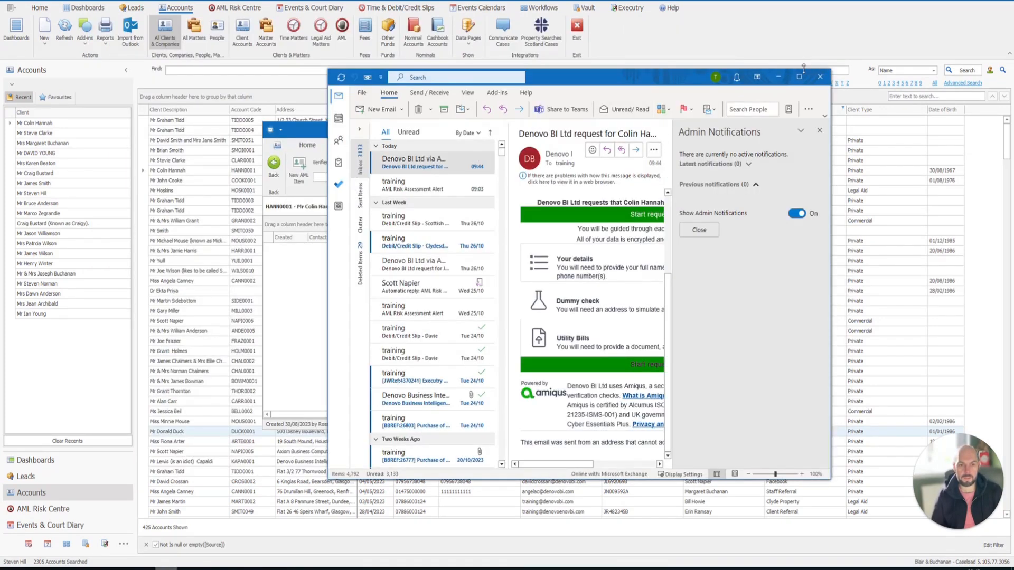
- Minimise Outlook and bring up the client's events list from the main details
{"action": "left_click", "coordinate": [777, 77]}
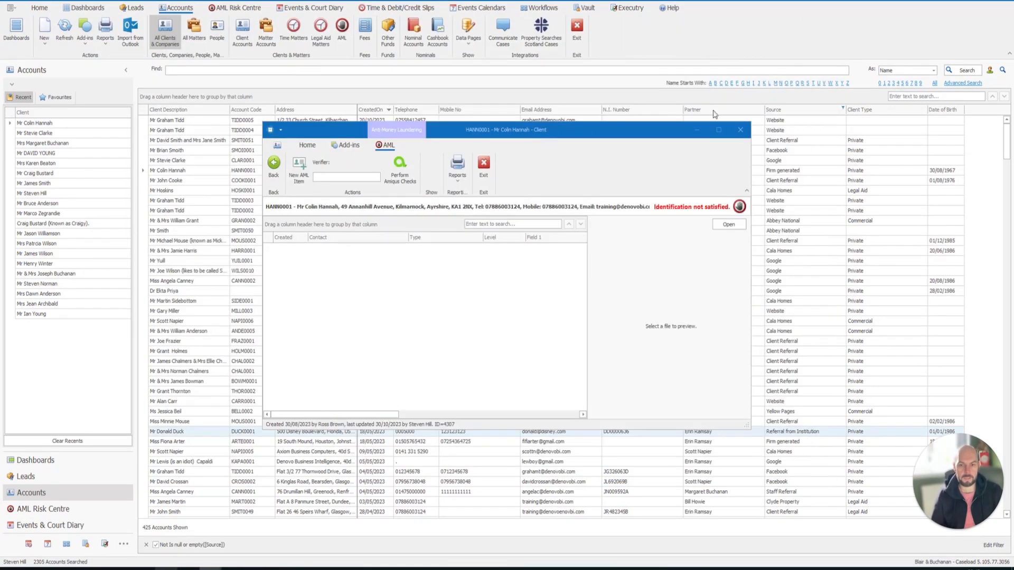
{"action": "left_click", "coordinate": [274, 172]}
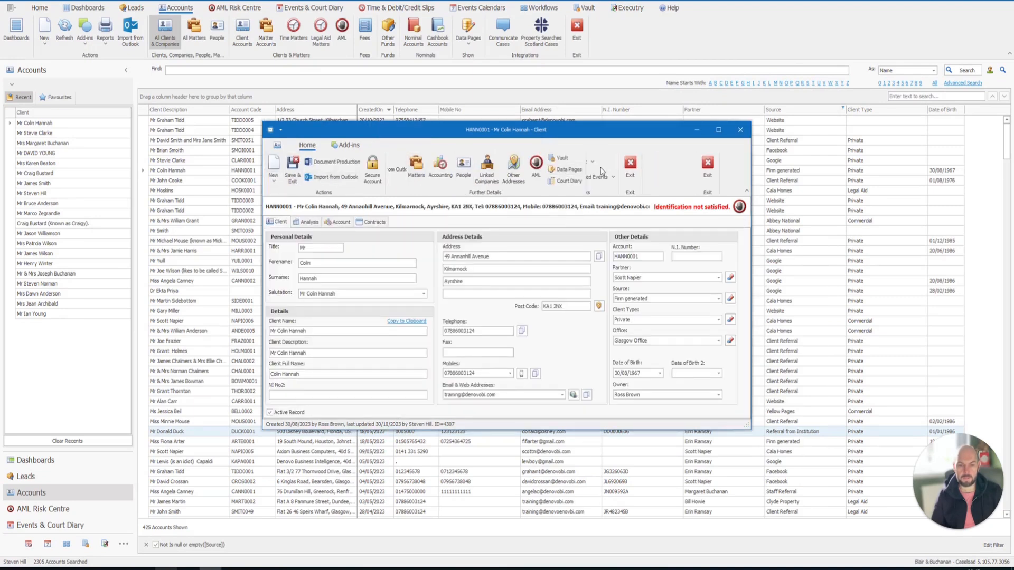
{"action": "left_click", "coordinate": [597, 169]}
- Maximise the events window and preview the 31/10/2023 Money Laundering Complete report PDF
{"action": "left_click", "coordinate": [473, 289]}
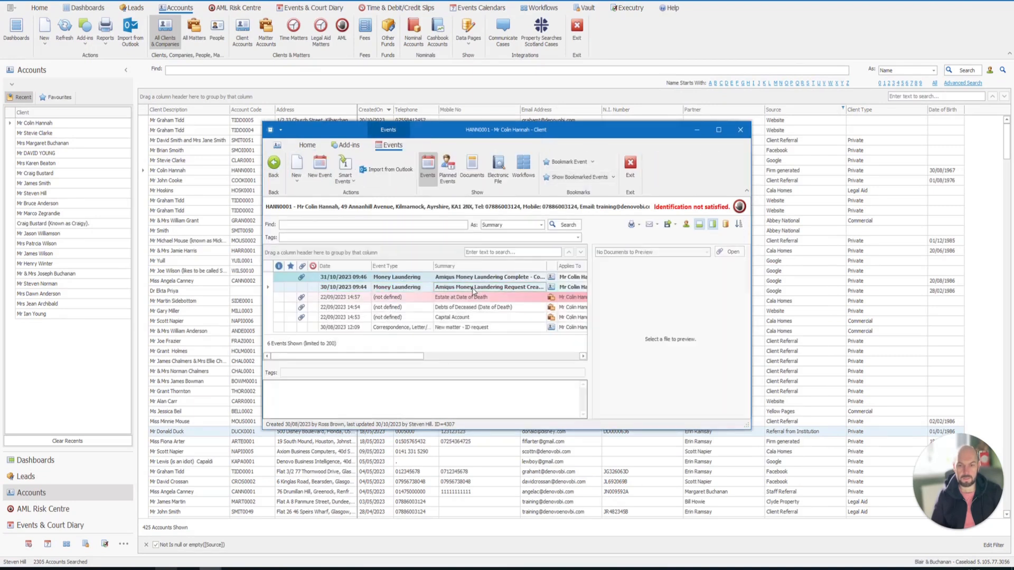
{"action": "left_click", "coordinate": [718, 130]}
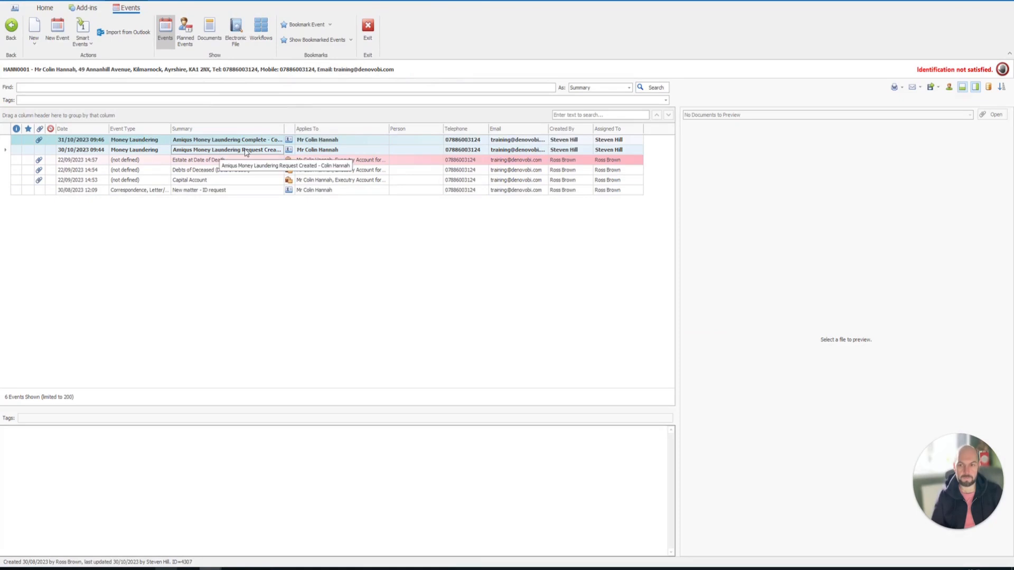
{"action": "left_click", "coordinate": [319, 139]}
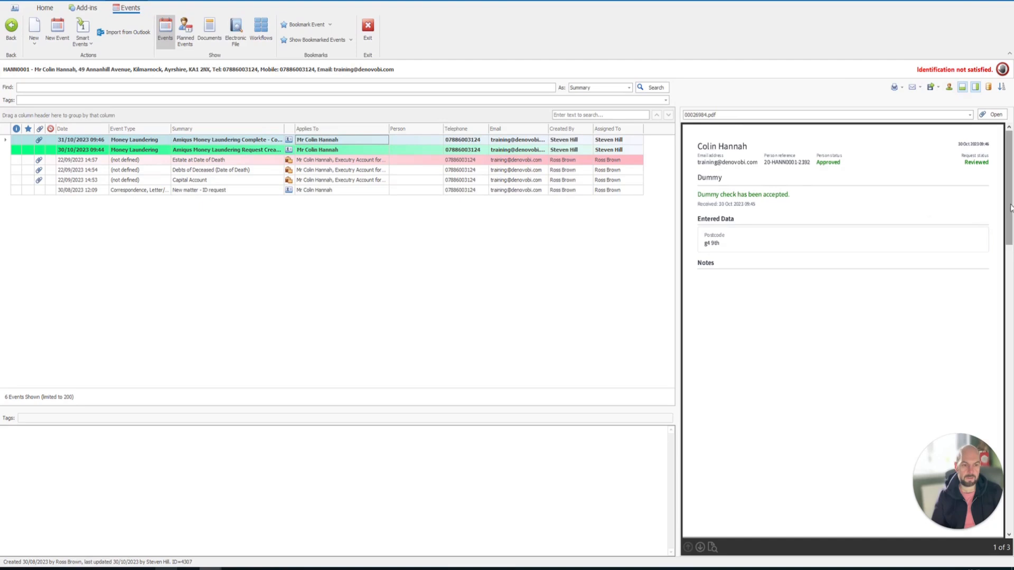
- Scroll the report, then preview the 00026984.jpg utility bill and 00026984_01.jpg images
{"action": "mouse_move", "coordinate": [1008, 205]}
{"action": "left_mouse_down"}
{"action": "mouse_move", "coordinate": [1002, 280]}
{"action": "mouse_move", "coordinate": [1007, 211]}
{"action": "left_mouse_up"}
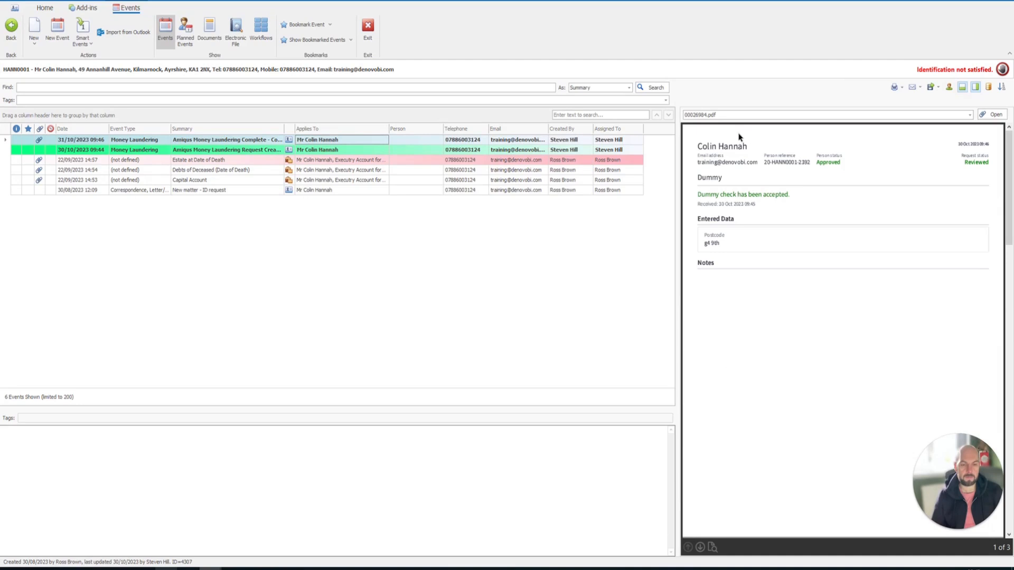
{"action": "left_click", "coordinate": [706, 116]}
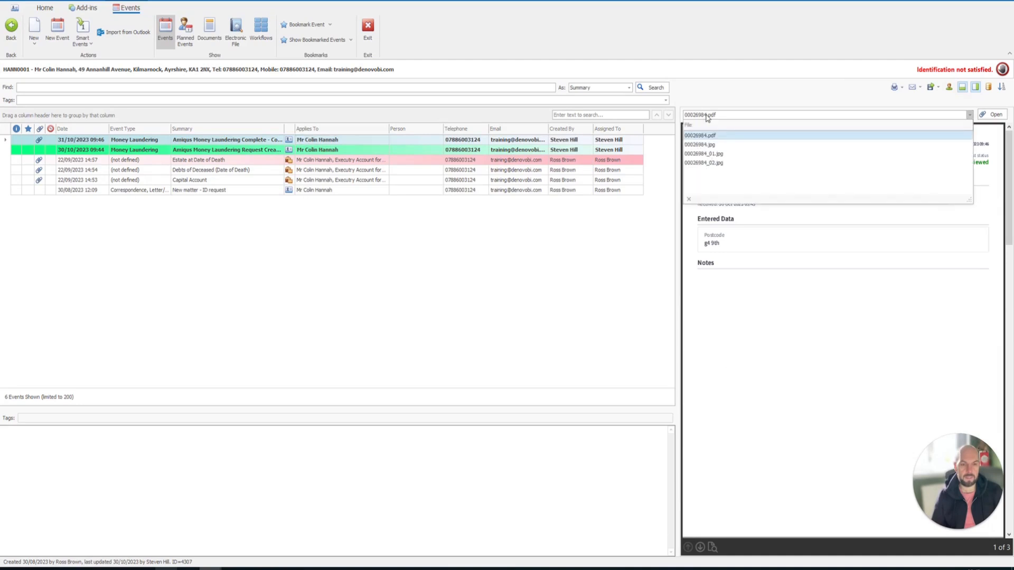
{"action": "left_click", "coordinate": [708, 145]}
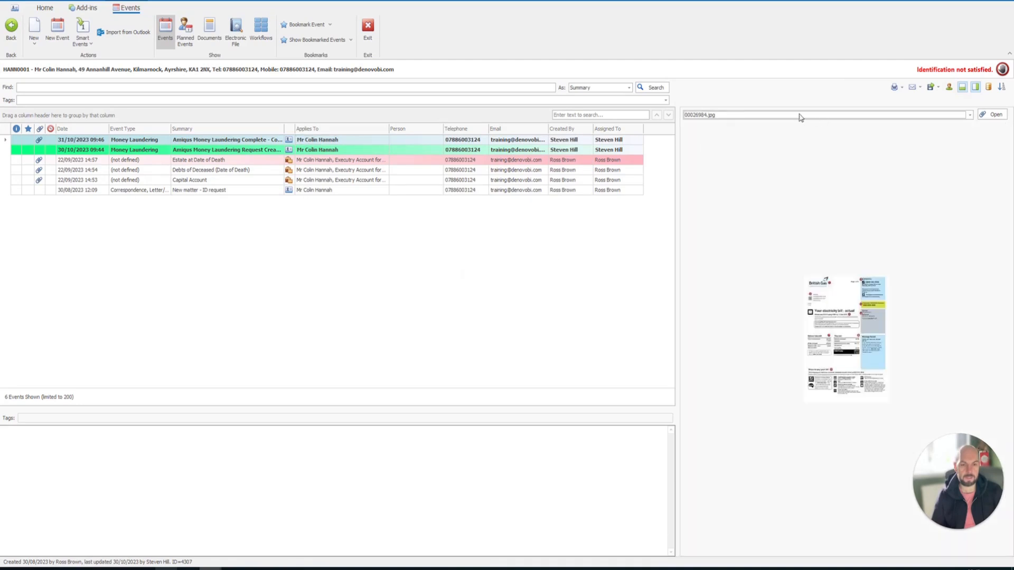
{"action": "left_click", "coordinate": [781, 116]}
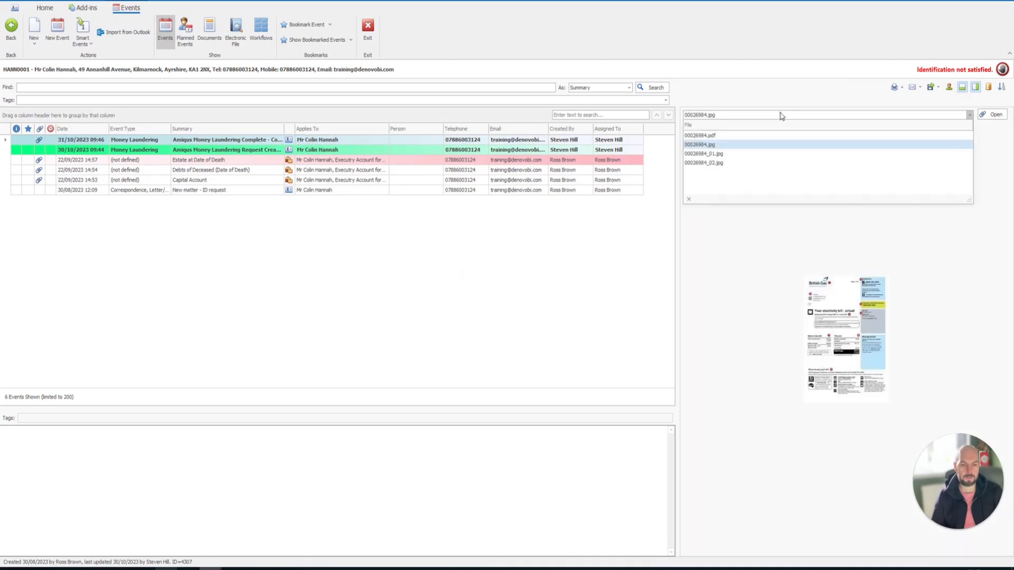
{"action": "left_click", "coordinate": [754, 154]}
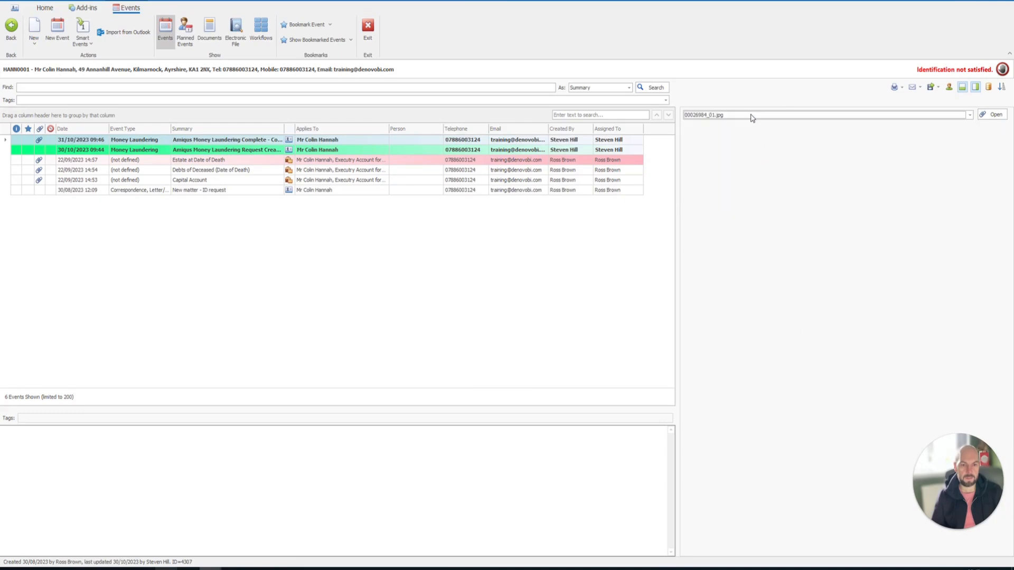
- View the 00026984_02.jpg passport image full size, then return to 00026984_01.jpg
{"action": "left_click", "coordinate": [714, 117]}
{"action": "left_click", "coordinate": [707, 163]}
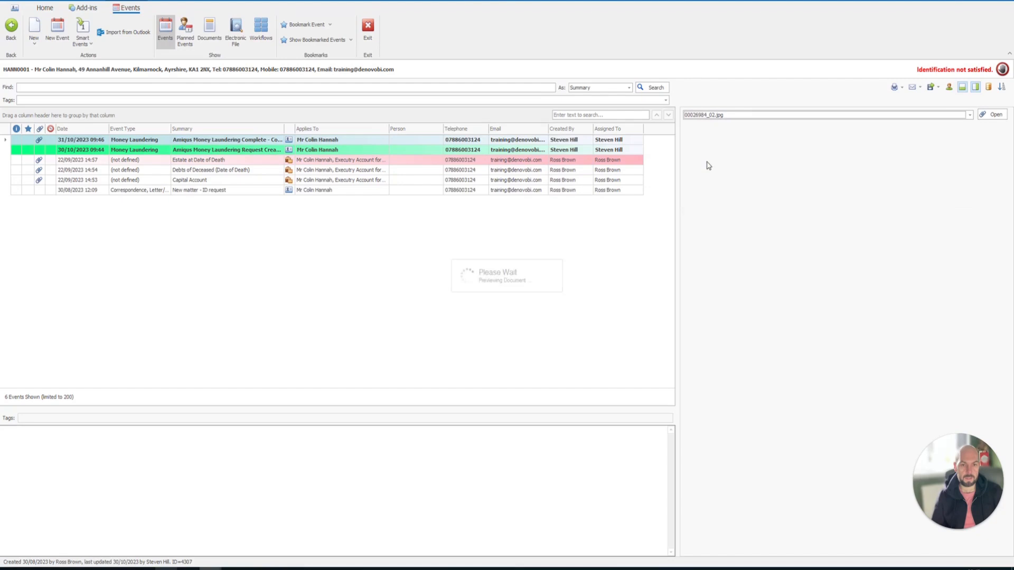
{"action": "left_click", "coordinate": [992, 115]}
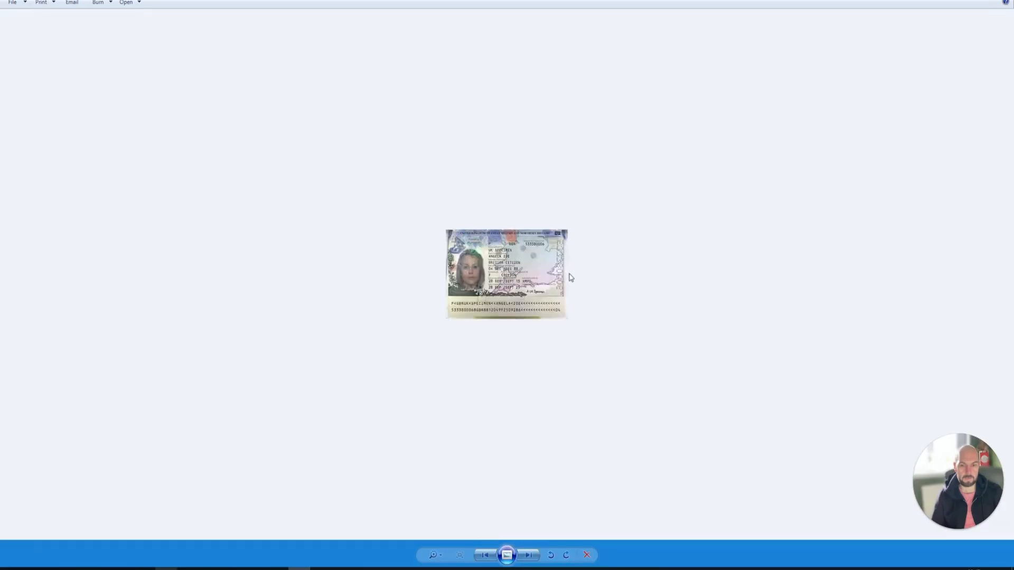
{"action": "left_click", "coordinate": [995, 3]}
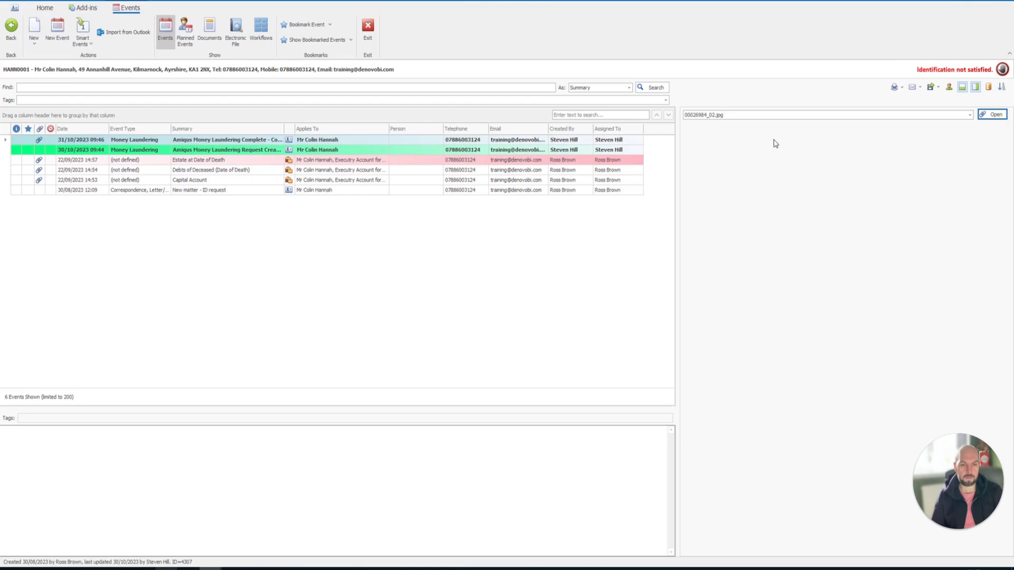
{"action": "left_click", "coordinate": [715, 120]}
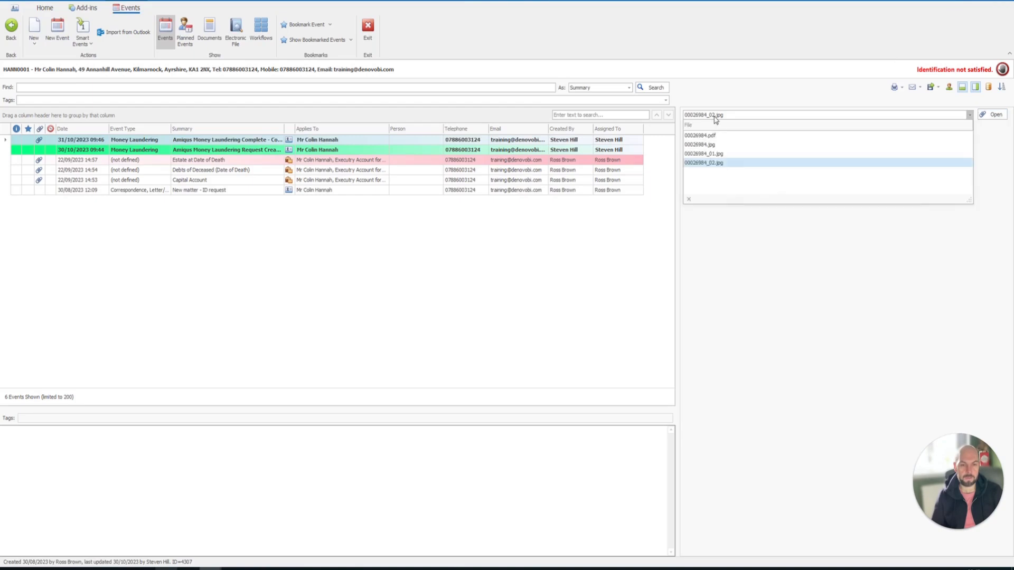
{"action": "left_click", "coordinate": [707, 155]}
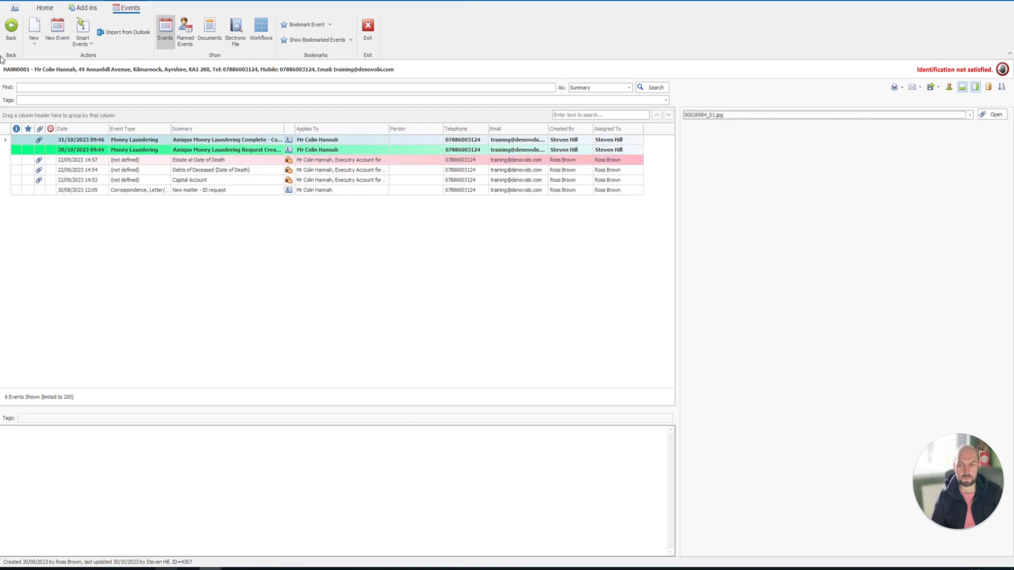
- Return to the client's main details, list all documents and select 00026984_01.jpg
{"action": "left_click", "coordinate": [11, 26]}
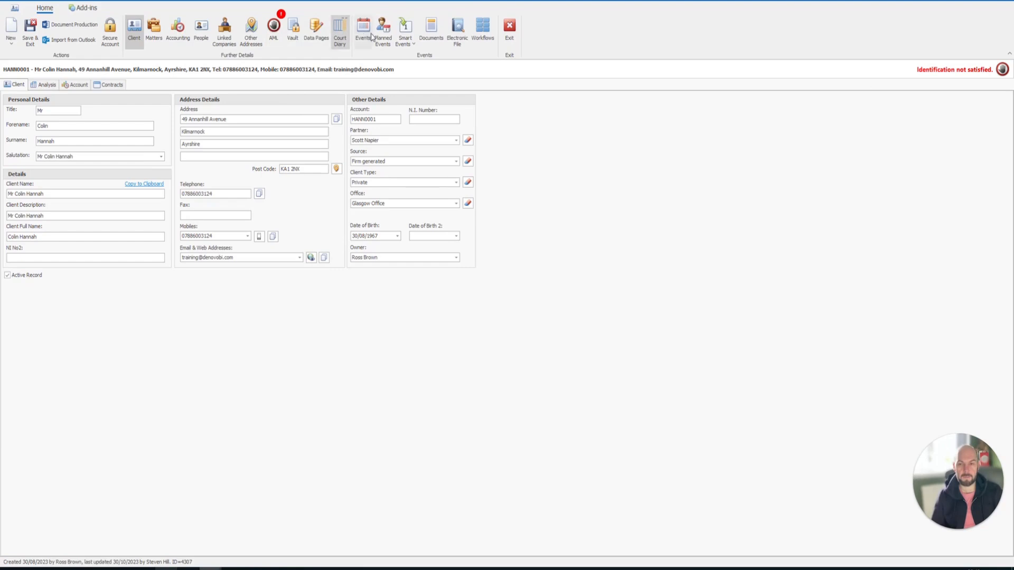
{"action": "left_click", "coordinate": [431, 29]}
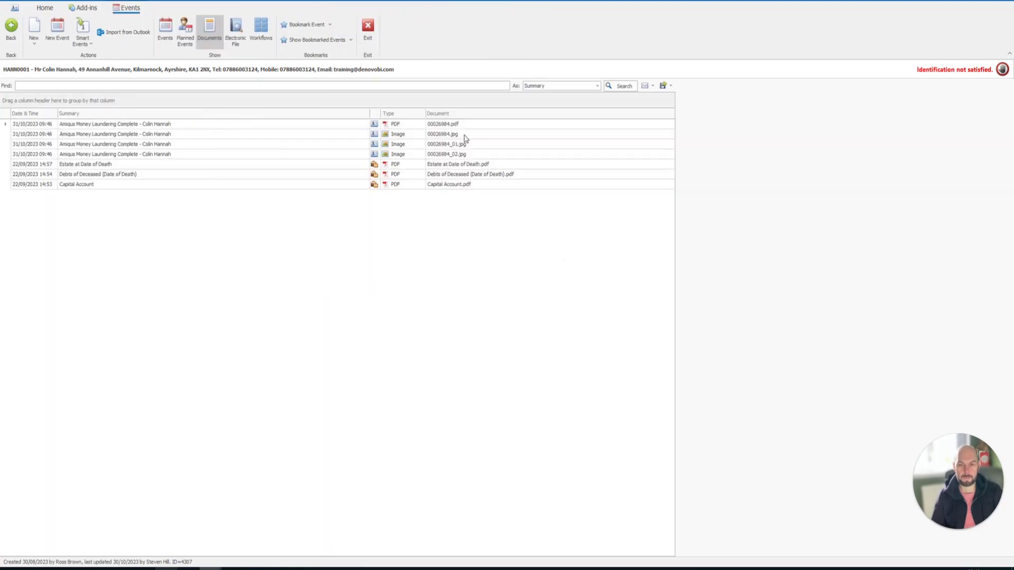
{"action": "left_click", "coordinate": [465, 144]}
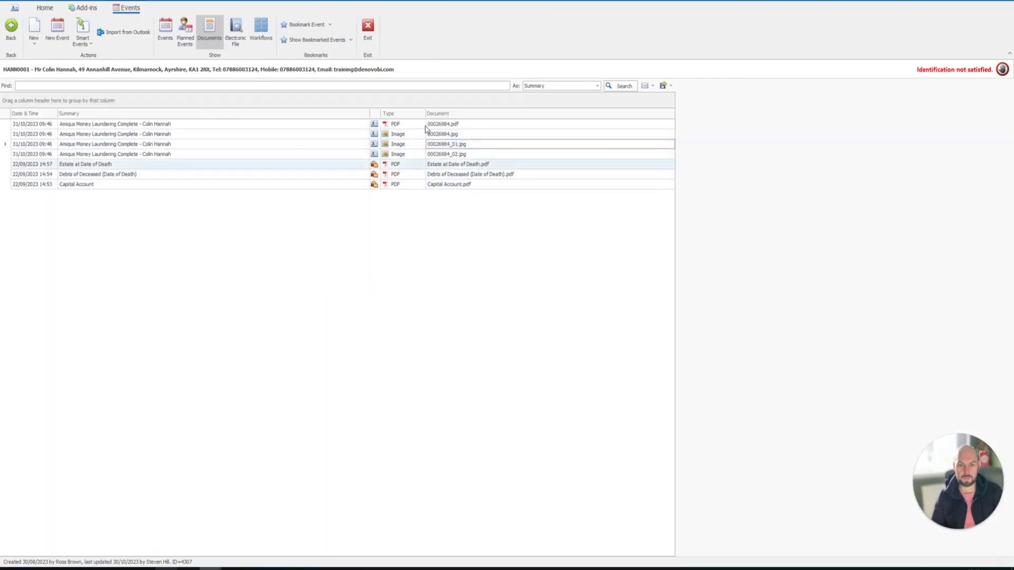